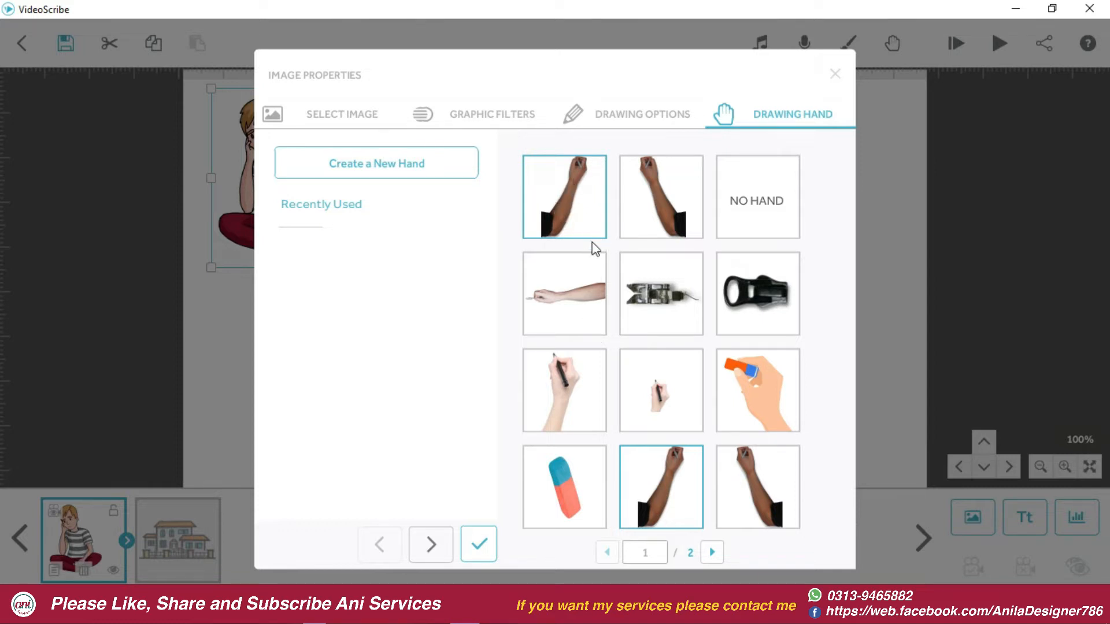
# Preview the zipper drawing hand without applying it, and preview the sitting boy image's drawing animation
pyautogui.click(769, 296)
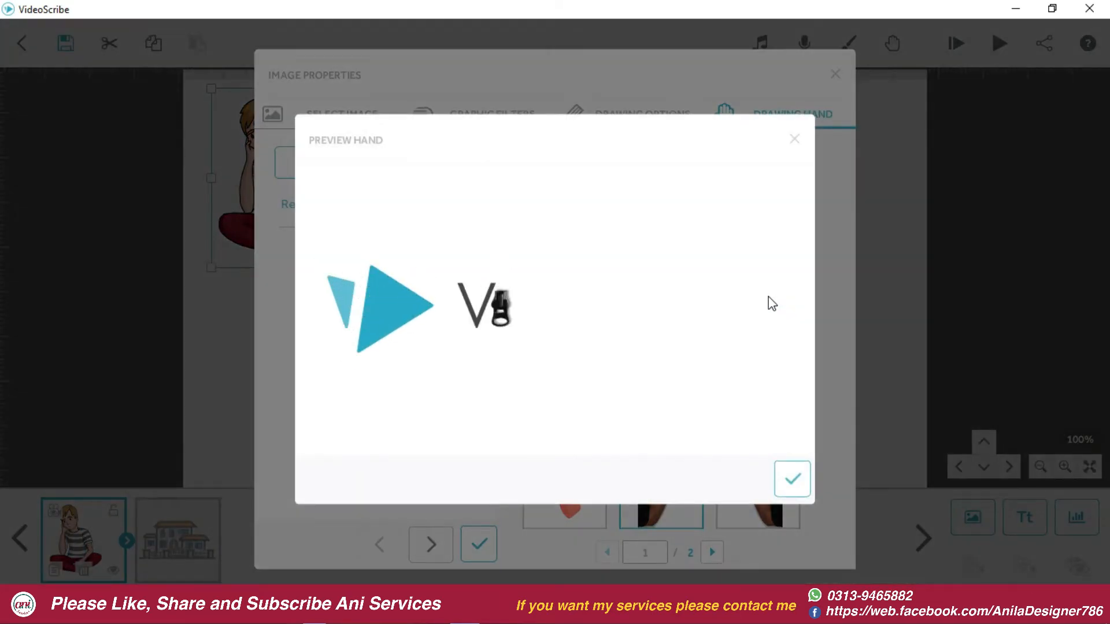
pyautogui.click(795, 140)
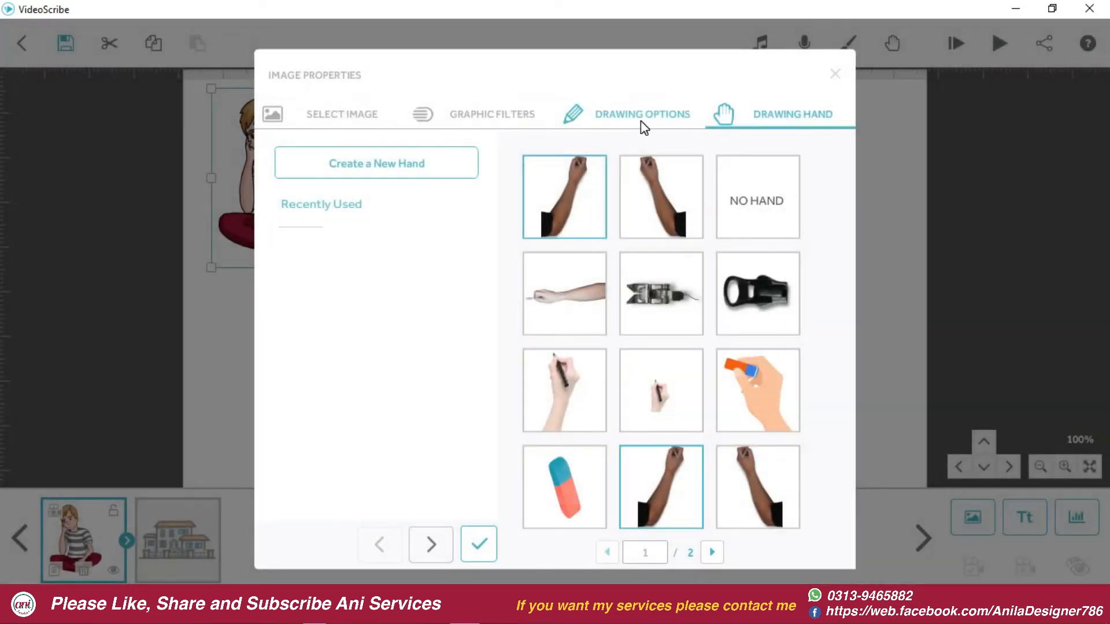
pyautogui.click(647, 113)
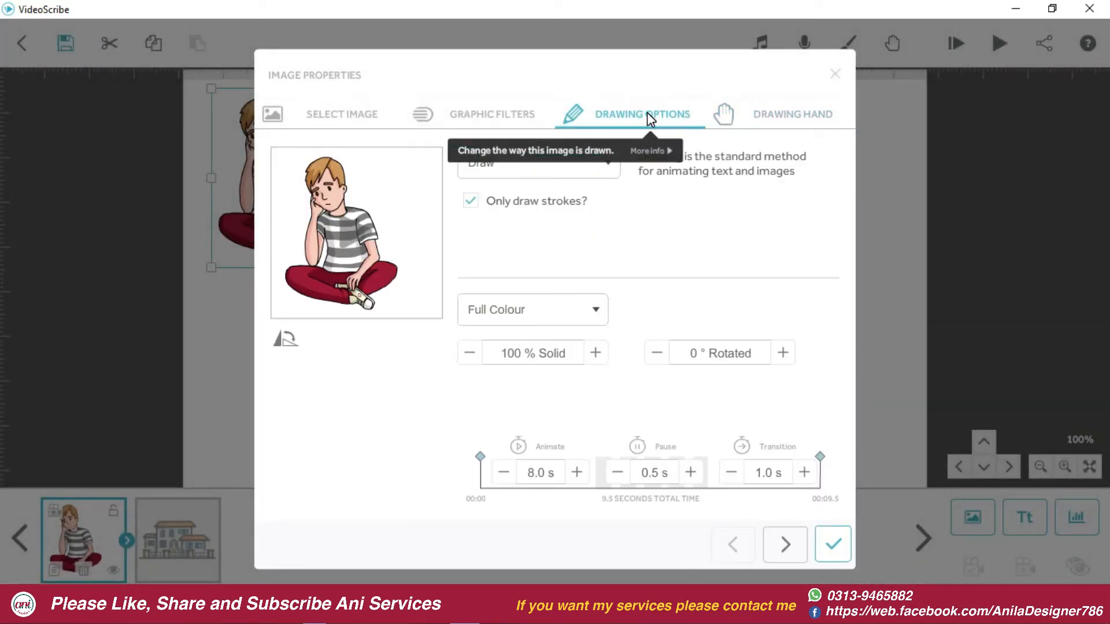
pyautogui.click(348, 228)
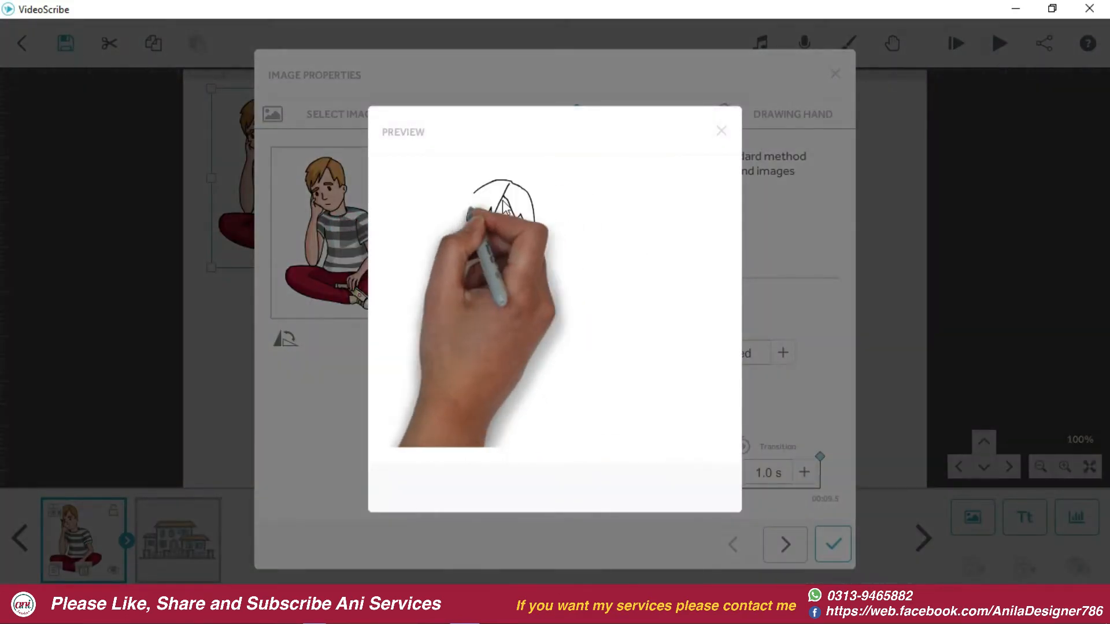
pyautogui.click(720, 130)
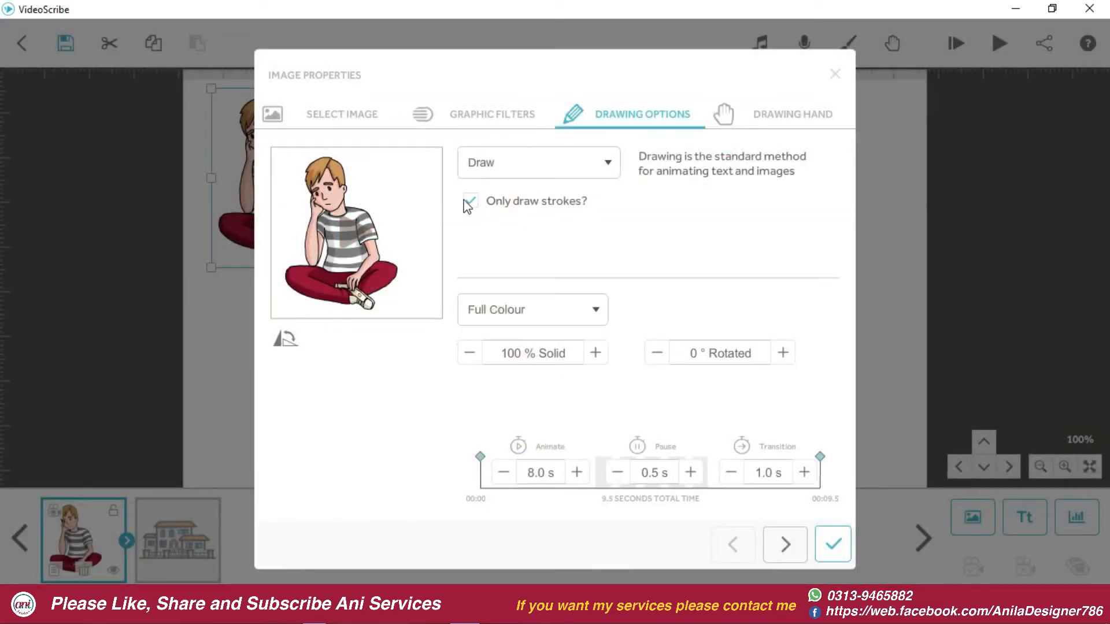
# Preview the image with "Only draw strokes?" disabled, and re-enable the option
pyautogui.click(472, 201)
pyautogui.click(352, 231)
pyautogui.click(471, 202)
# Try the Outline, Greyscale and Silhouette colour modes on the boy image, and return it to Full Colour
pyautogui.click(596, 310)
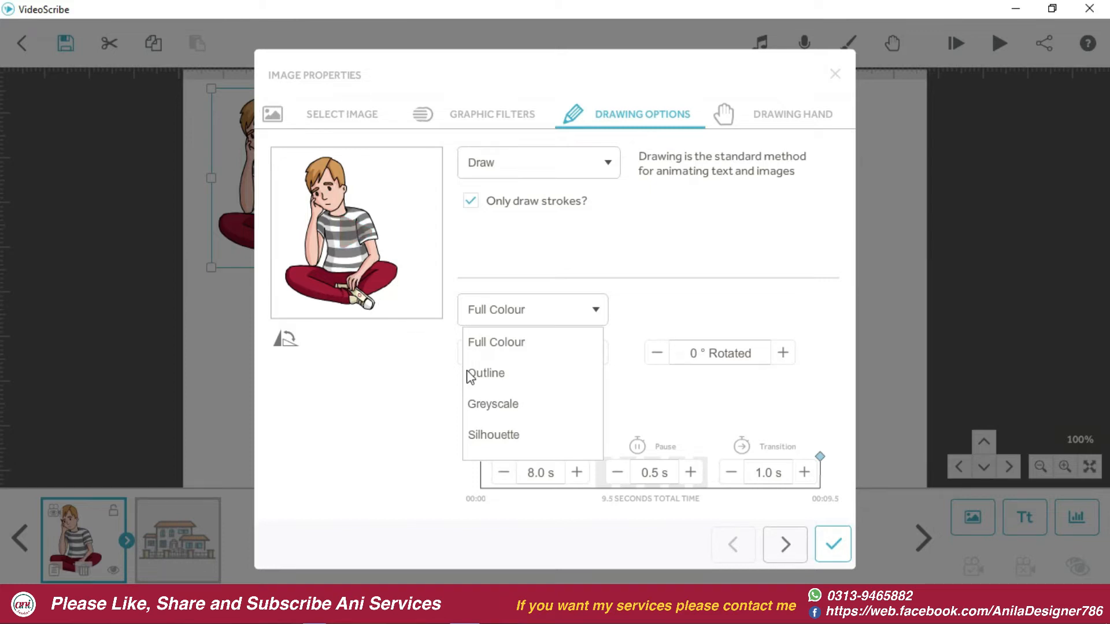
pyautogui.click(492, 374)
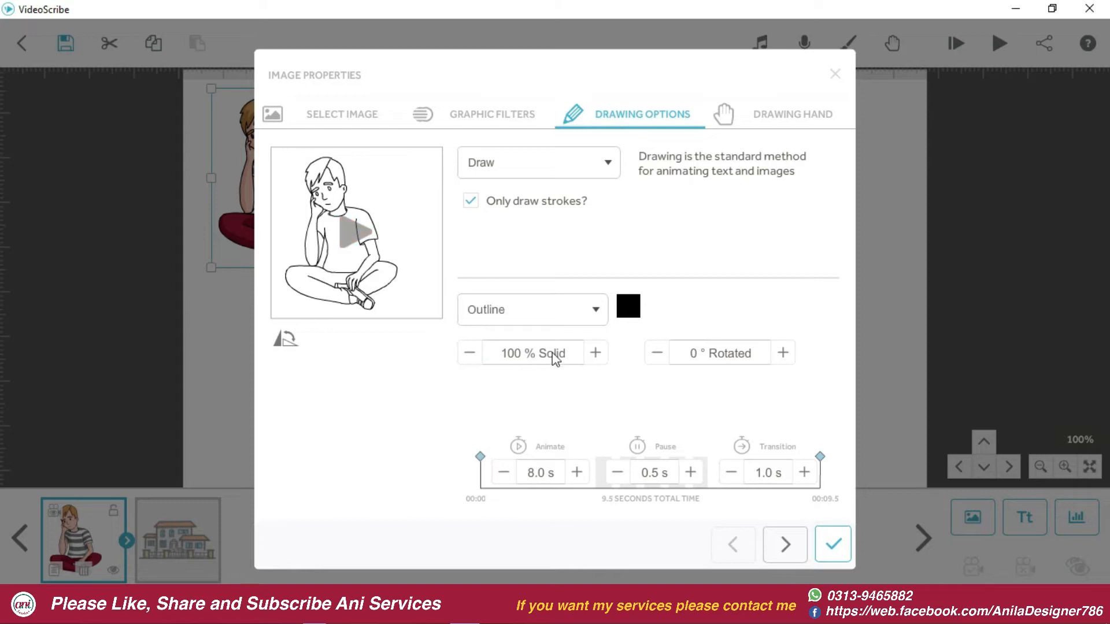
pyautogui.click(544, 309)
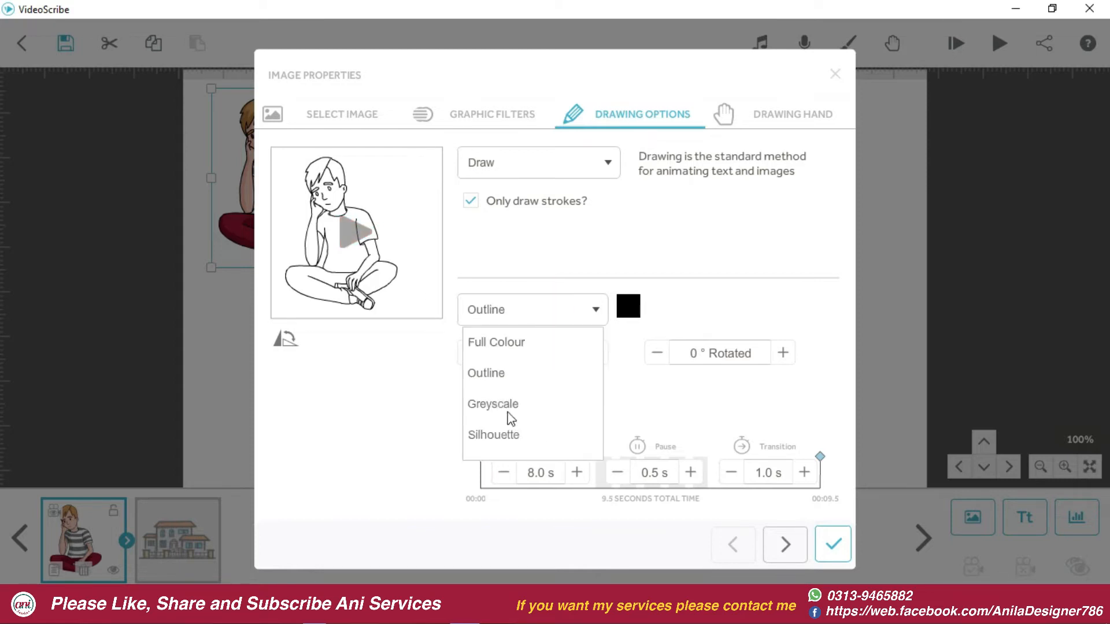
pyautogui.click(503, 407)
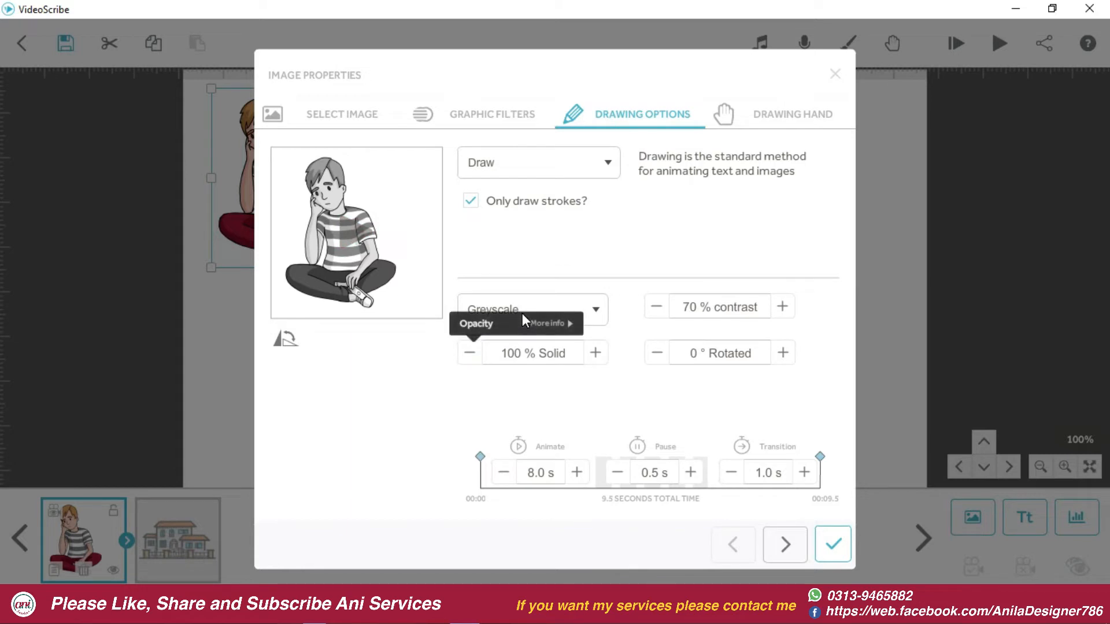
pyautogui.click(530, 314)
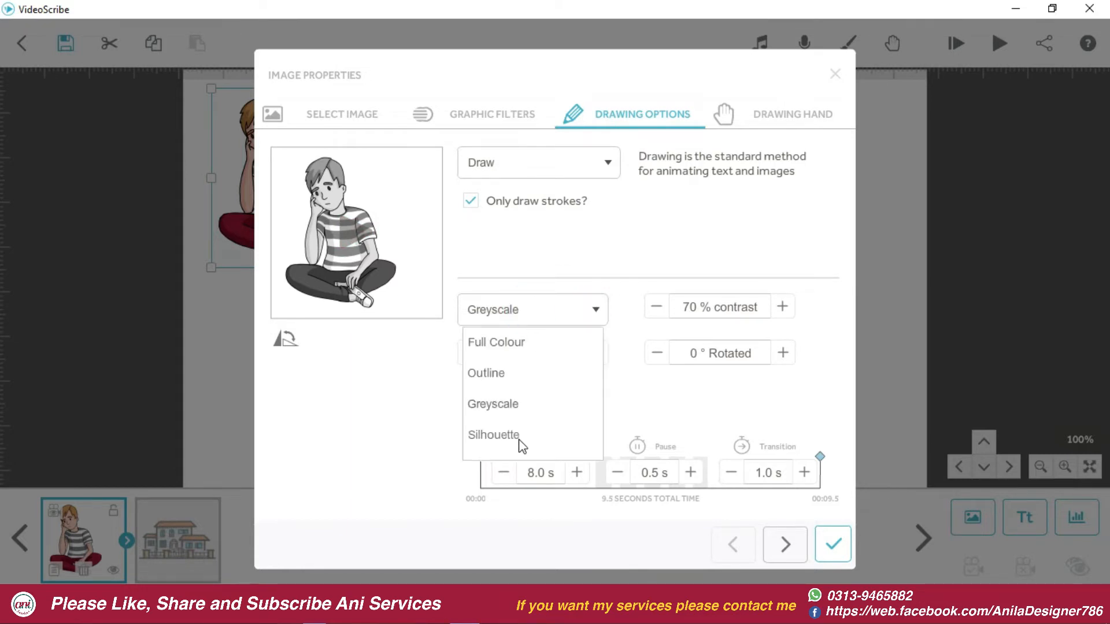
pyautogui.click(495, 435)
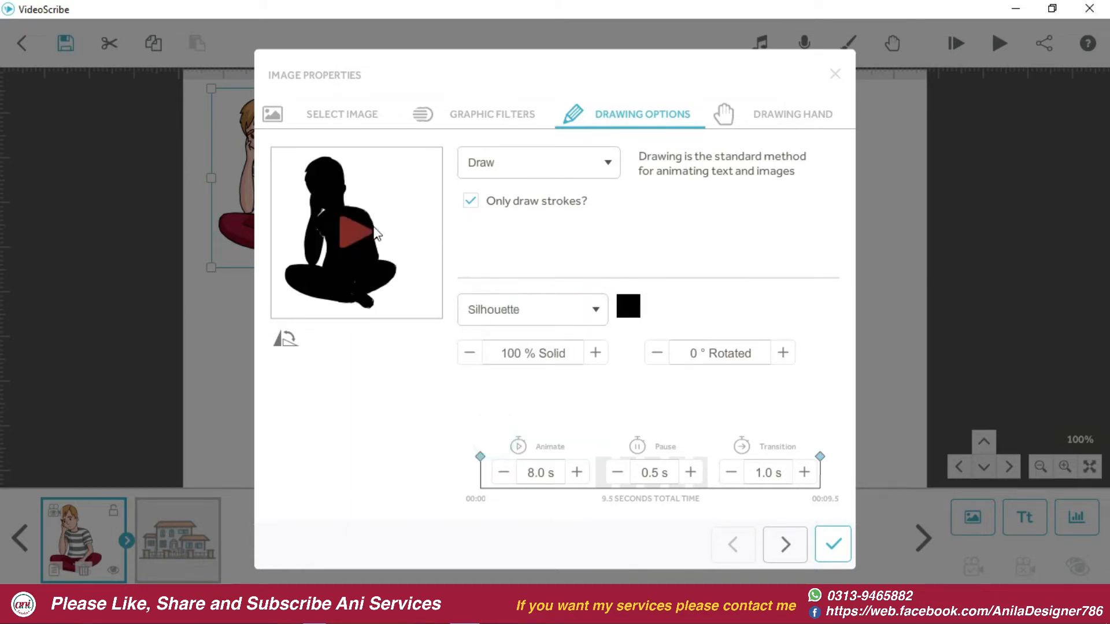
pyautogui.click(543, 311)
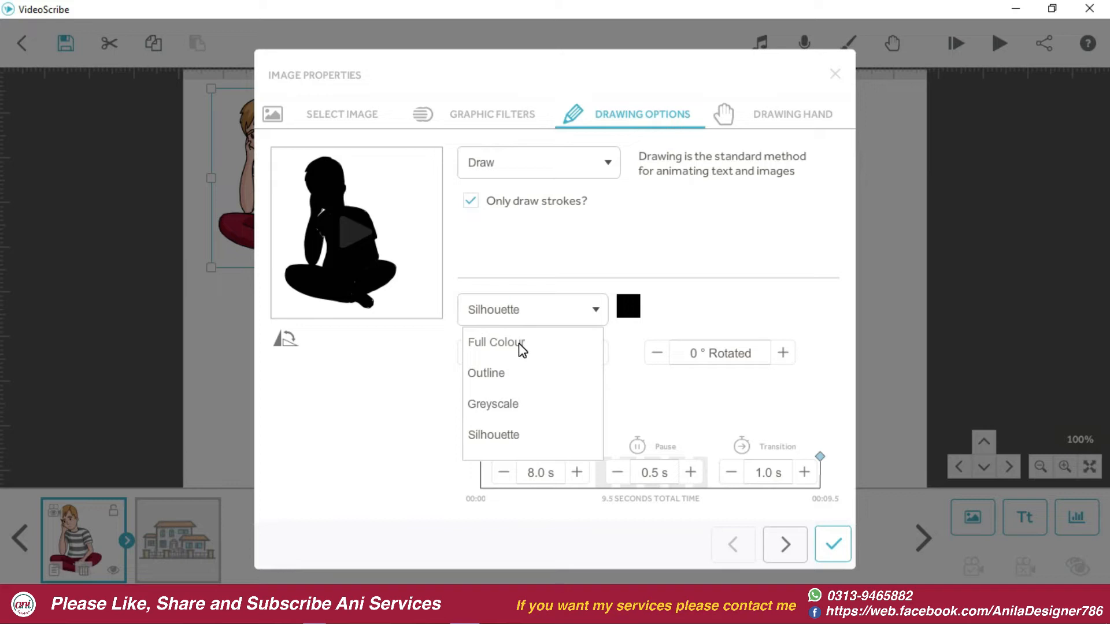
pyautogui.click(503, 344)
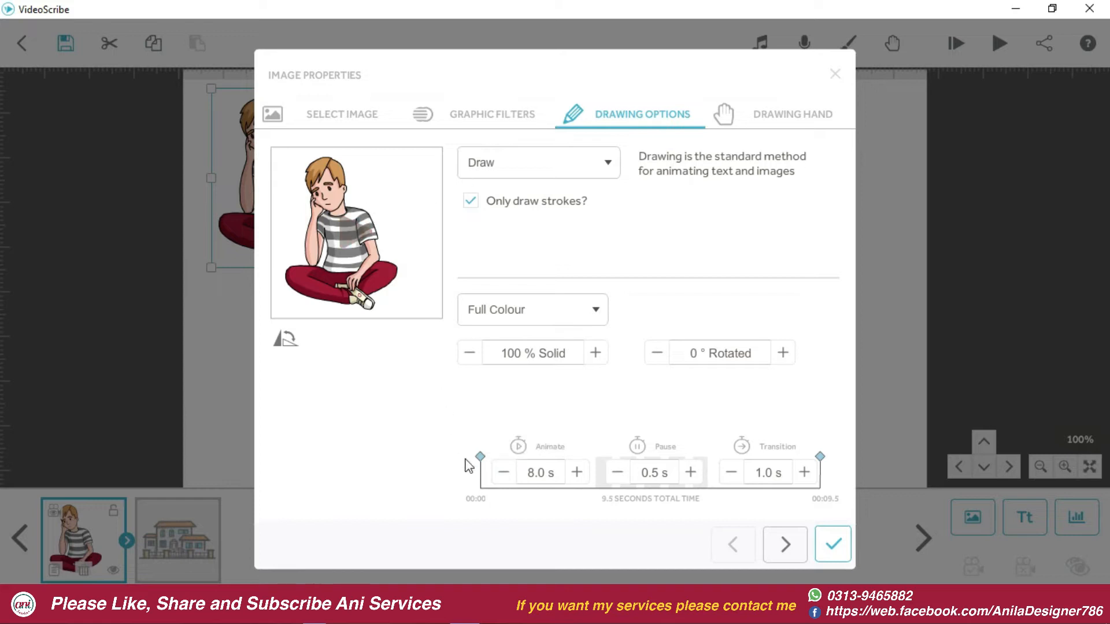
# Set the image's Animate time to 2.0 s and preview the faster drawing
pyautogui.click(504, 473)
pyautogui.click(504, 472)
pyautogui.click(504, 473)
pyautogui.click(504, 473)
pyautogui.click(362, 232)
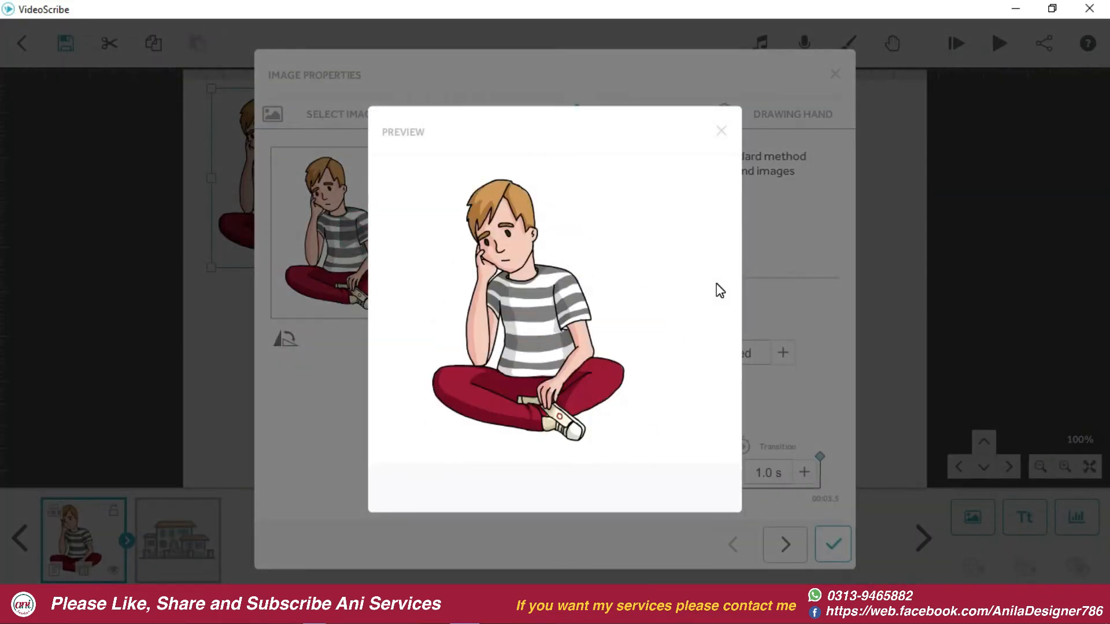
pyautogui.click(721, 131)
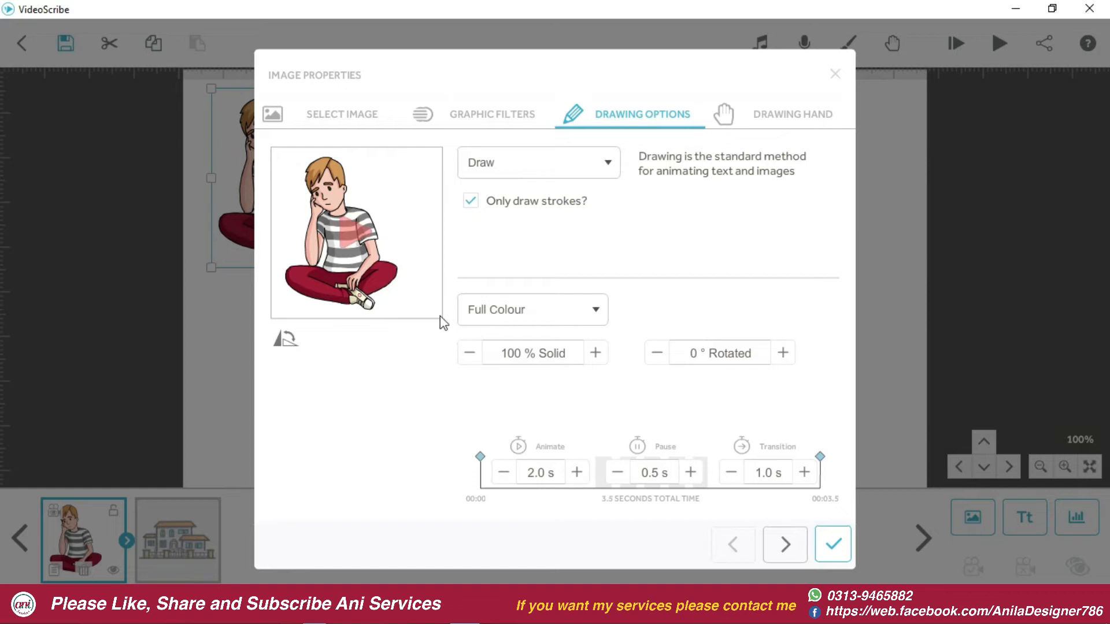
# Lower the image's opacity to 25 % solid and raise it to 35 %
pyautogui.click(467, 354)
pyautogui.click(467, 354)
pyautogui.click(467, 353)
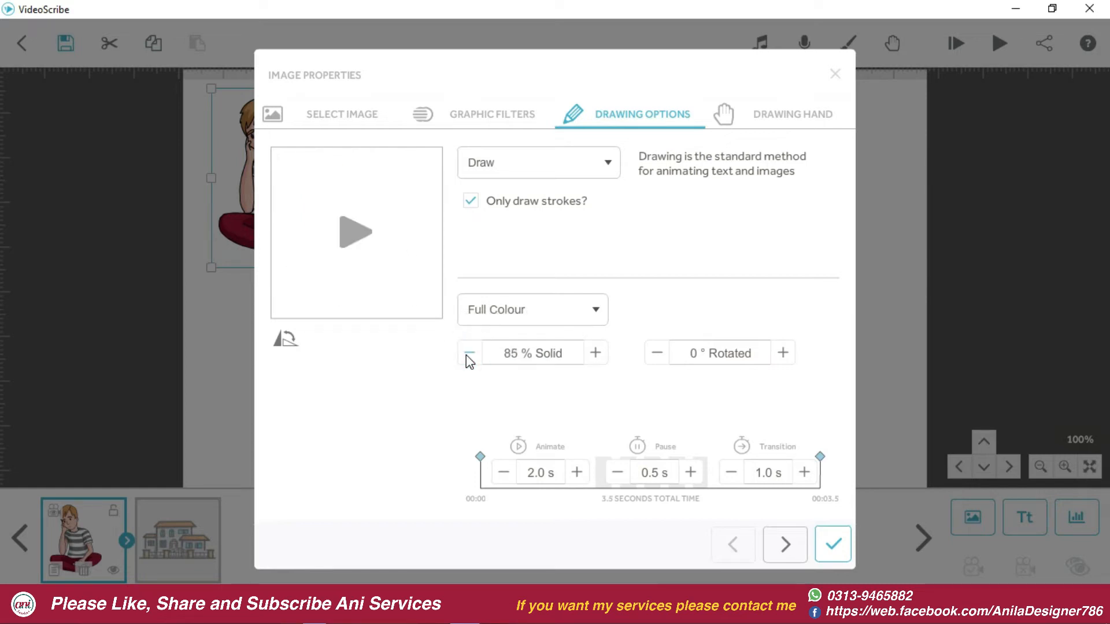
pyautogui.click(467, 354)
pyautogui.click(467, 353)
pyautogui.click(467, 354)
pyautogui.click(467, 354)
pyautogui.click(467, 354)
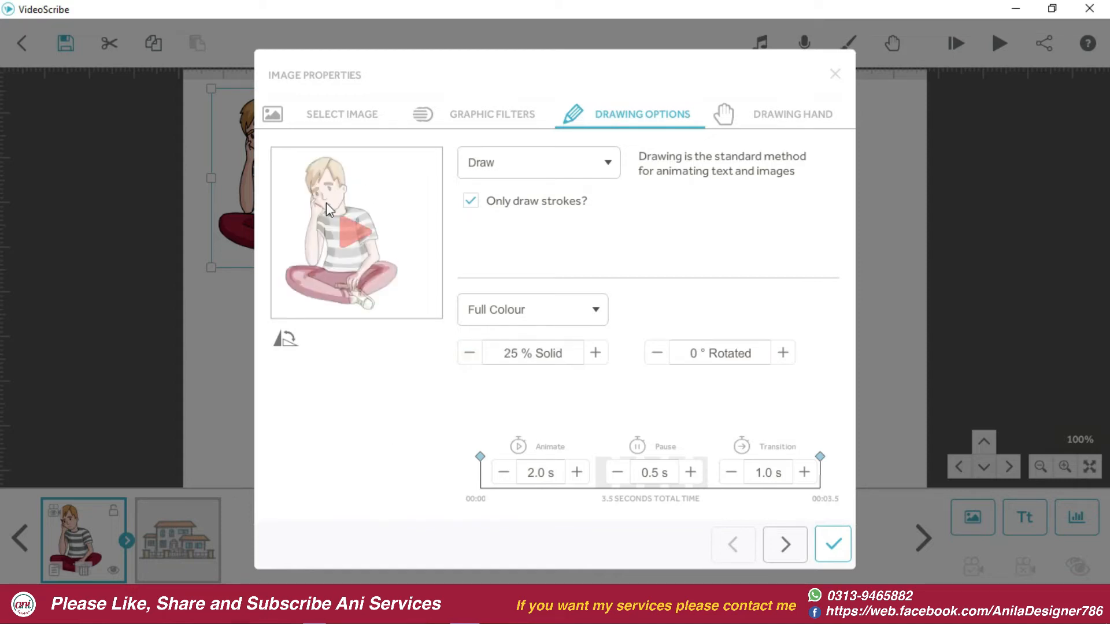
pyautogui.click(595, 352)
pyautogui.click(596, 353)
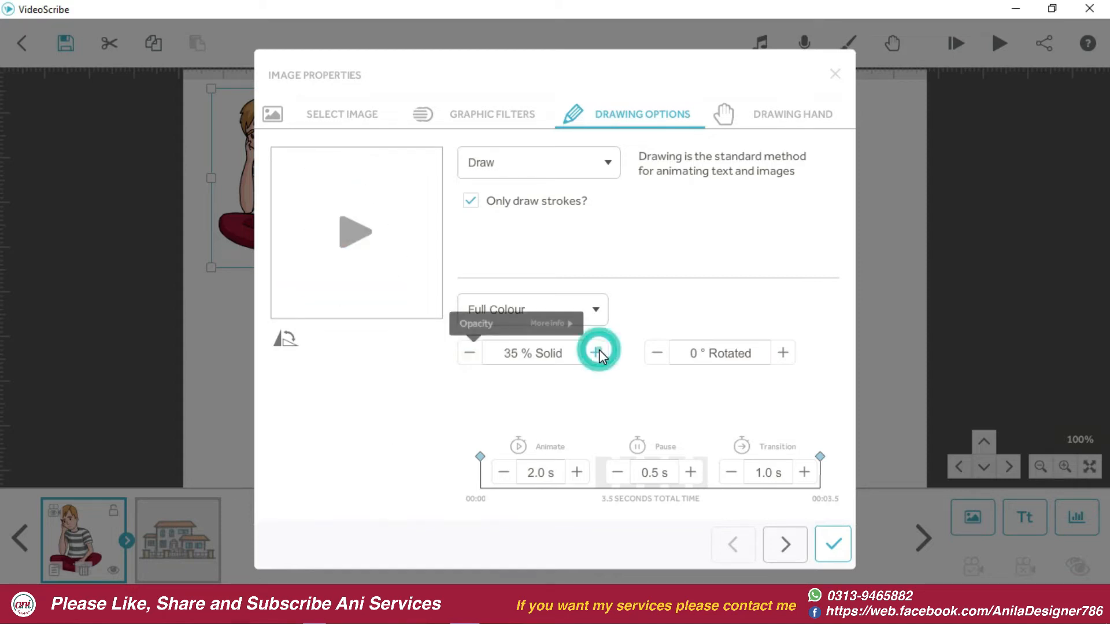
# Restore the image's opacity to 100 % solid
pyautogui.click(517, 353)
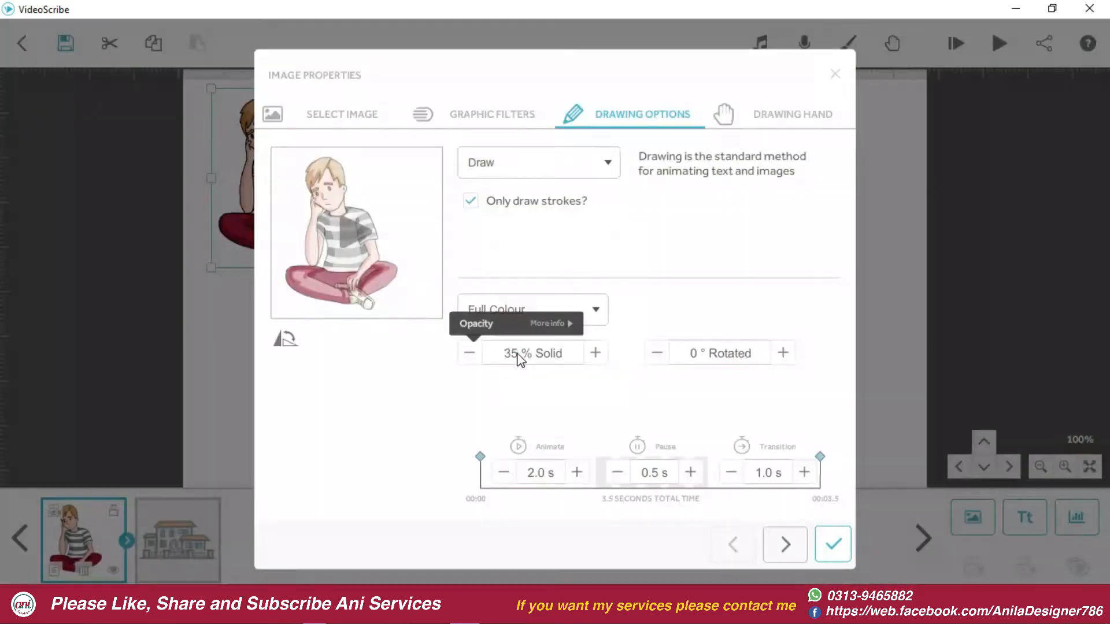
pyautogui.click(518, 354)
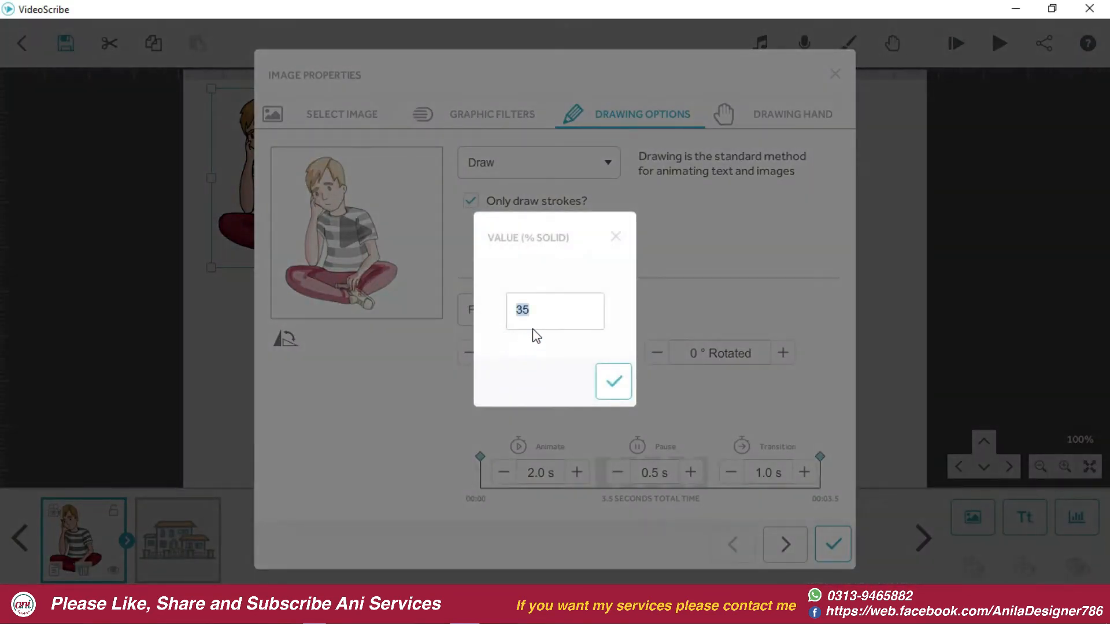
pyautogui.write('100')
pyautogui.press('Return')
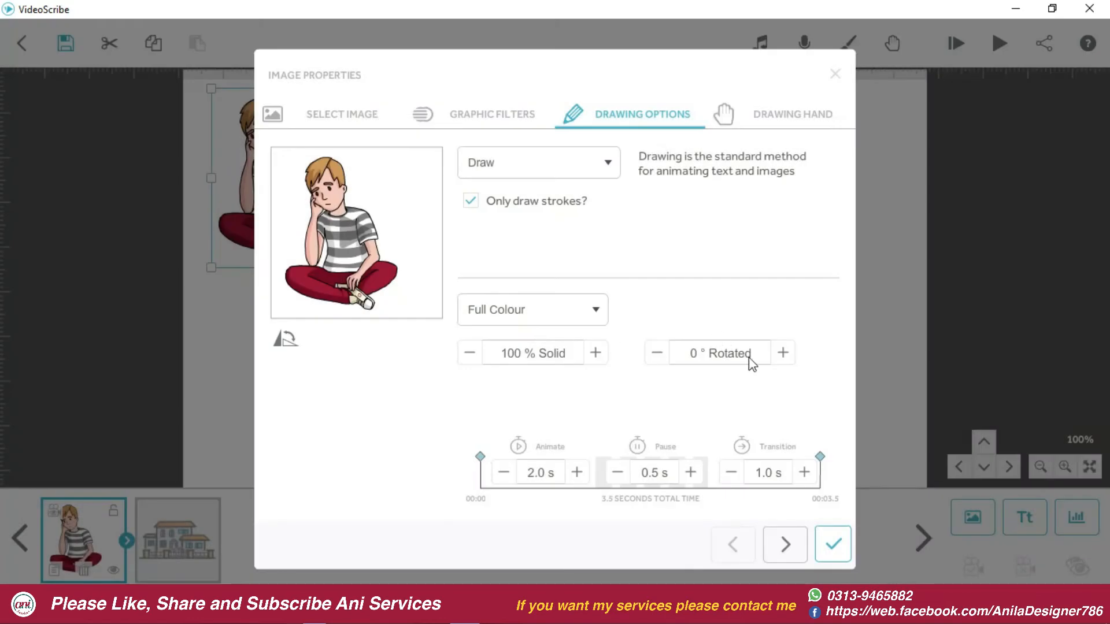
# Rotate the boy image by 15°
pyautogui.click(784, 355)
pyautogui.click(784, 355)
pyautogui.click(784, 355)
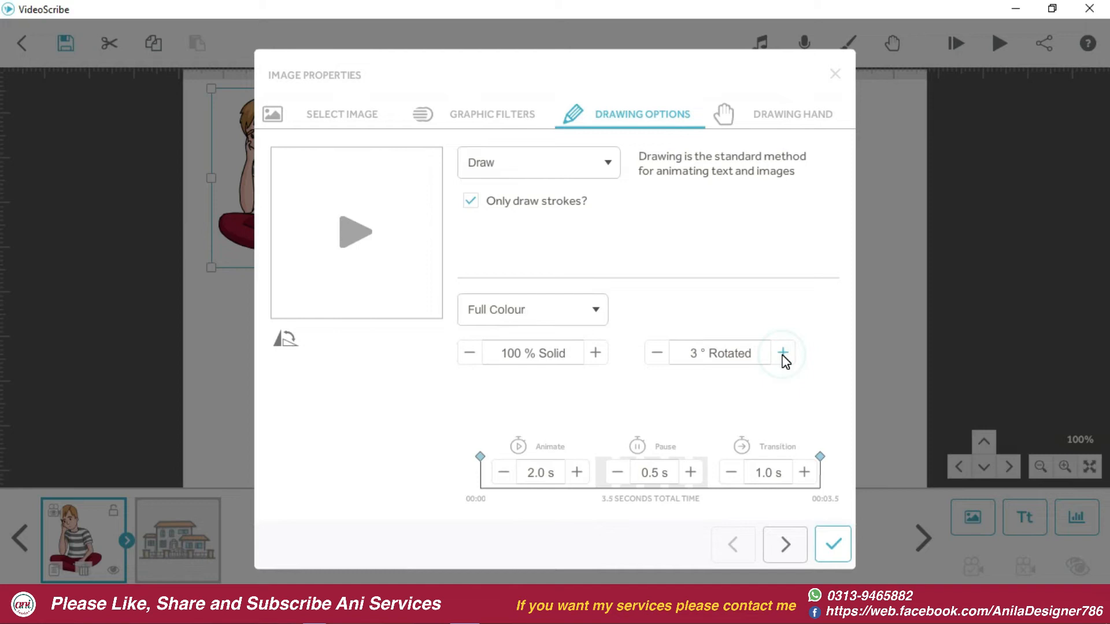
pyautogui.click(784, 353)
pyautogui.click(783, 354)
pyautogui.click(784, 354)
pyautogui.click(783, 354)
pyautogui.click(783, 354)
pyautogui.click(783, 354)
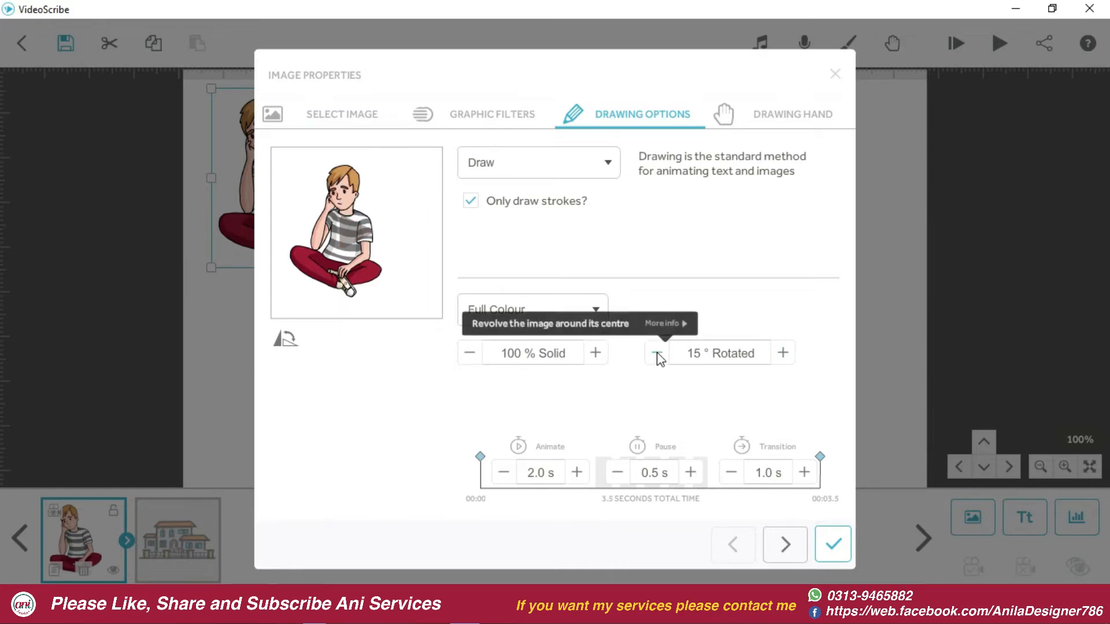
# Reset the image's rotation to 0°
pyautogui.click(697, 354)
pyautogui.write('0')
pyautogui.press('Return')
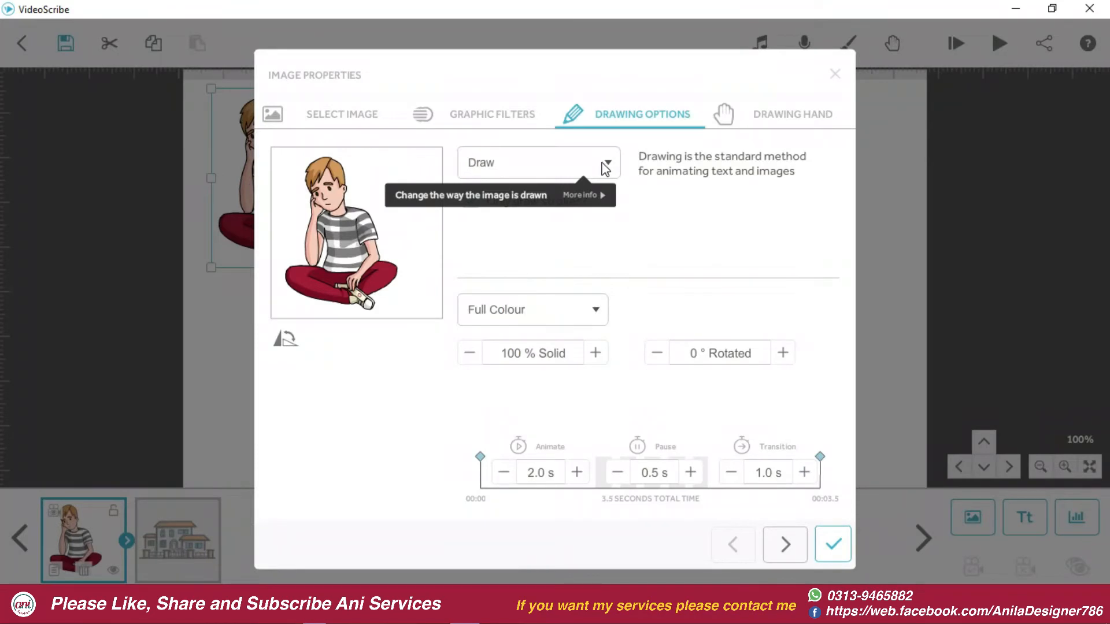
# Change the image's animation method from drawing to Move In and preview it
pyautogui.click(605, 165)
pyautogui.click(500, 229)
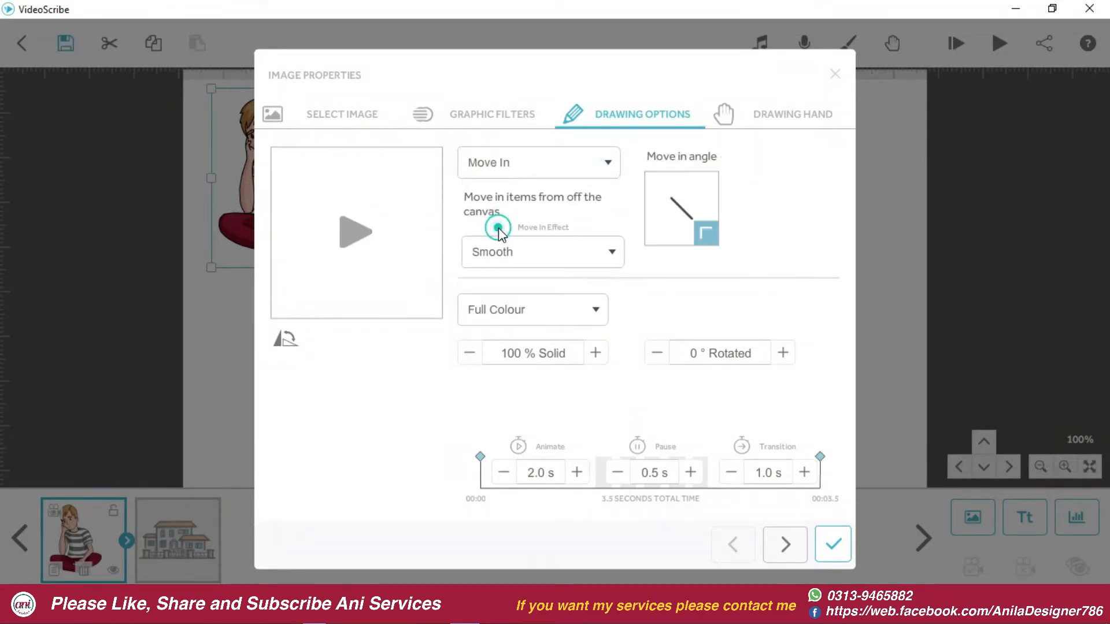
pyautogui.click(347, 234)
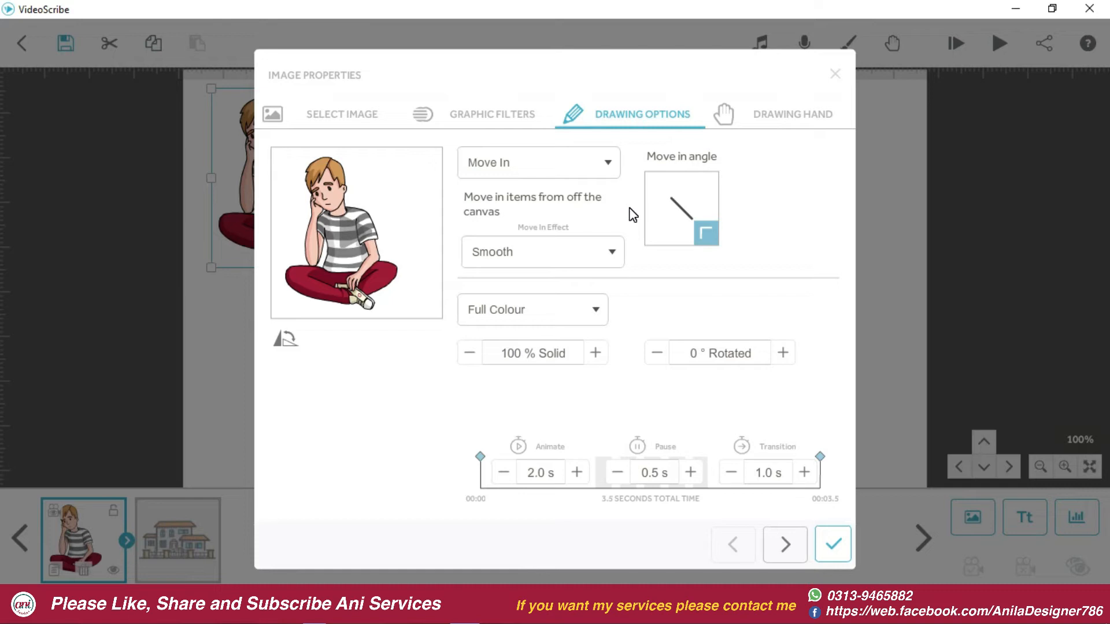
# Set the image's drawing hand to No Hand
pyautogui.click(782, 117)
pyautogui.click(756, 203)
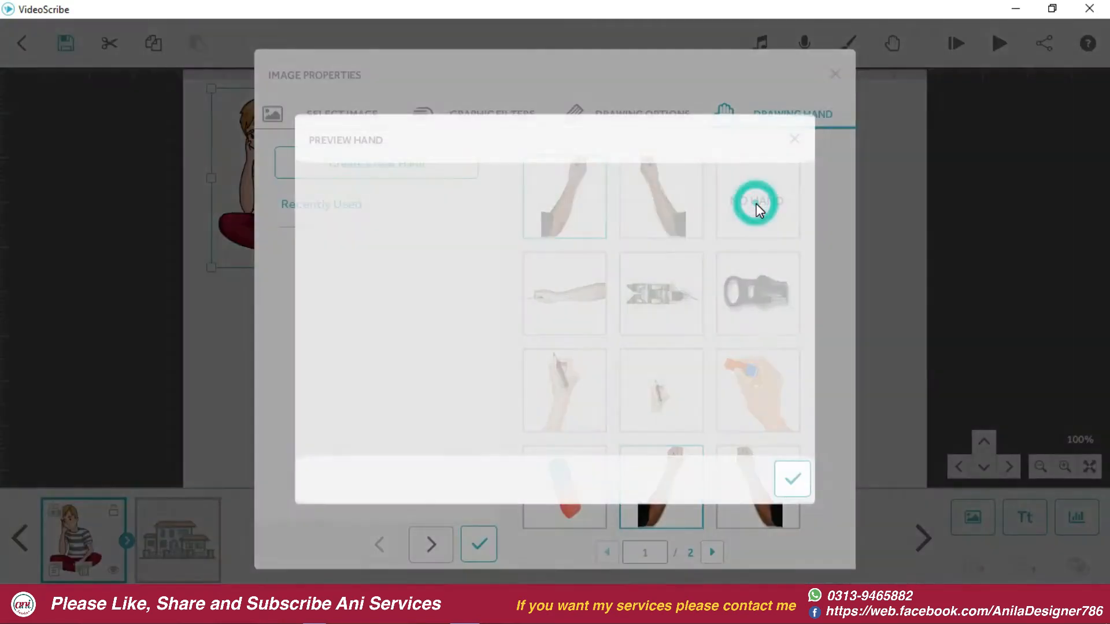
pyautogui.click(803, 480)
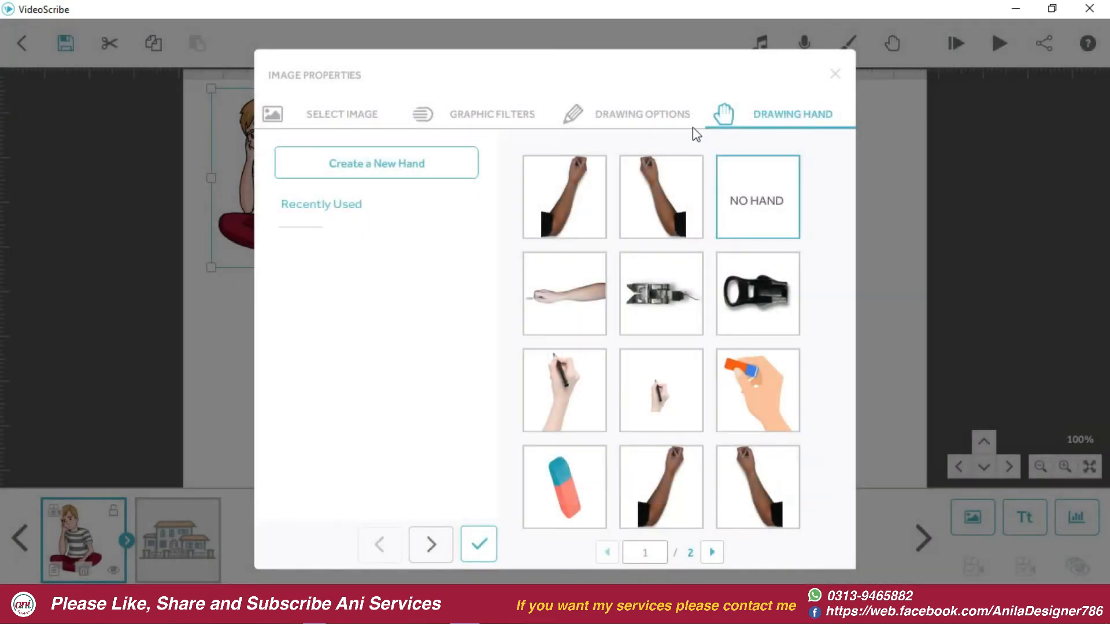
# Set the move-in angle so the image enters from the left side of the canvas, and preview the animation
pyautogui.click(653, 114)
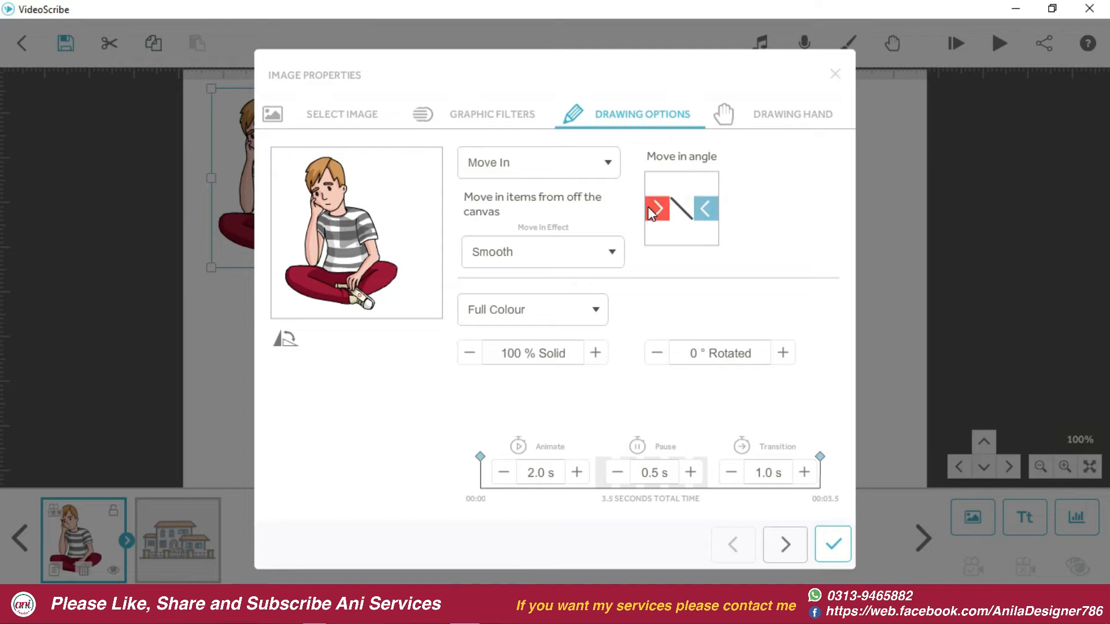
pyautogui.click(656, 209)
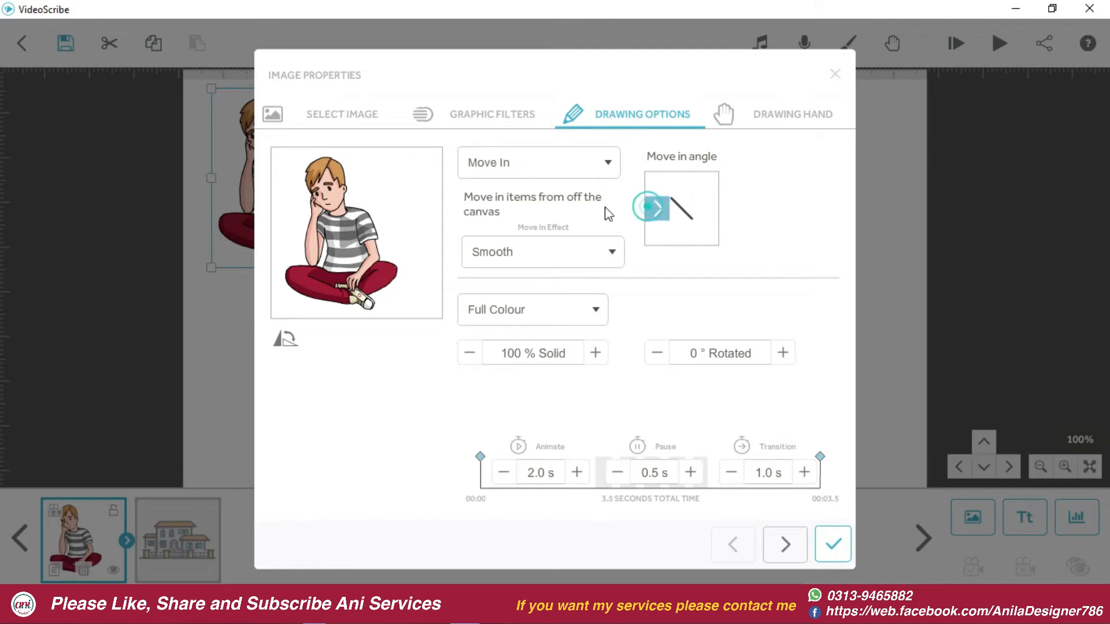
pyautogui.click(656, 211)
pyautogui.click(352, 237)
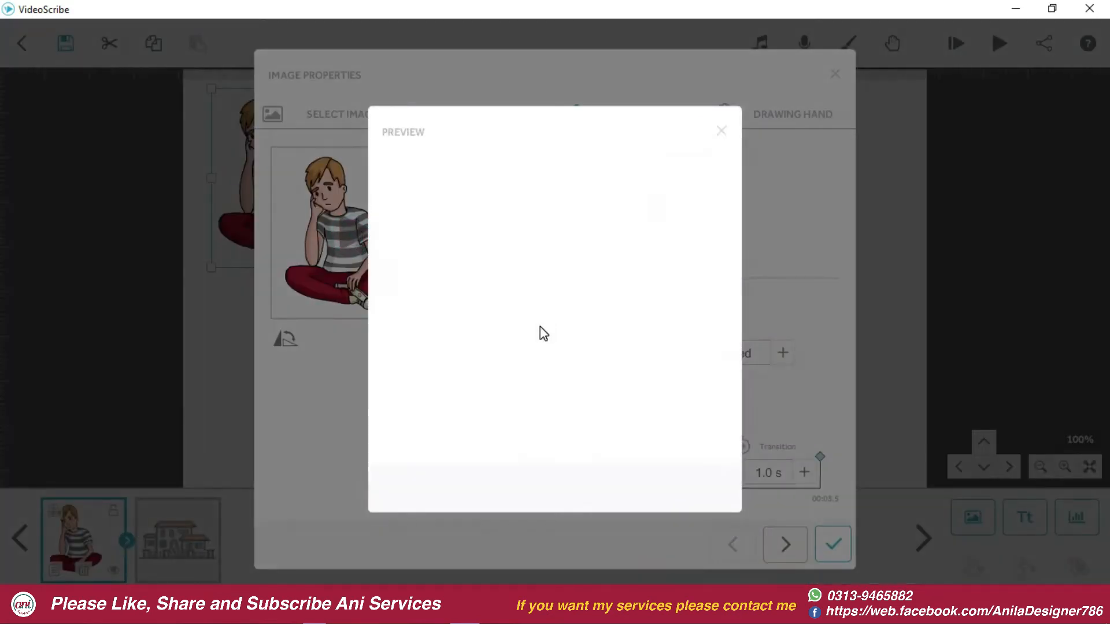
pyautogui.click(722, 130)
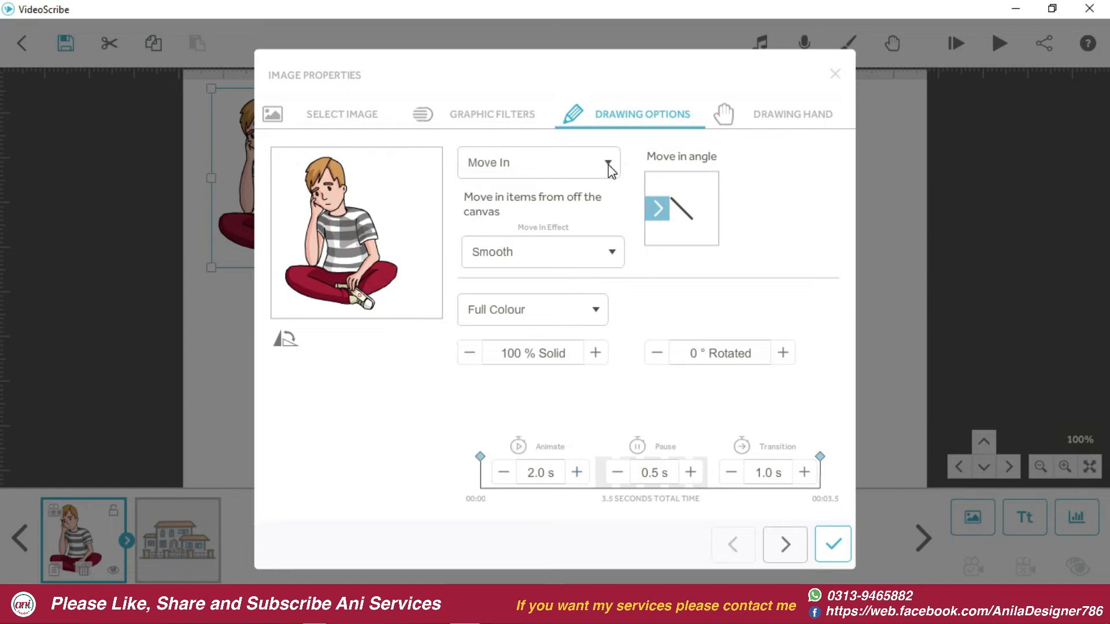
# Increase the image's Animate time to 5.0 s
pyautogui.click(577, 473)
pyautogui.click(577, 473)
pyautogui.click(577, 473)
pyautogui.click(578, 472)
pyautogui.click(578, 472)
pyautogui.click(578, 472)
# Set the Move In effect to Overshoot and preview the animation
pyautogui.click(611, 252)
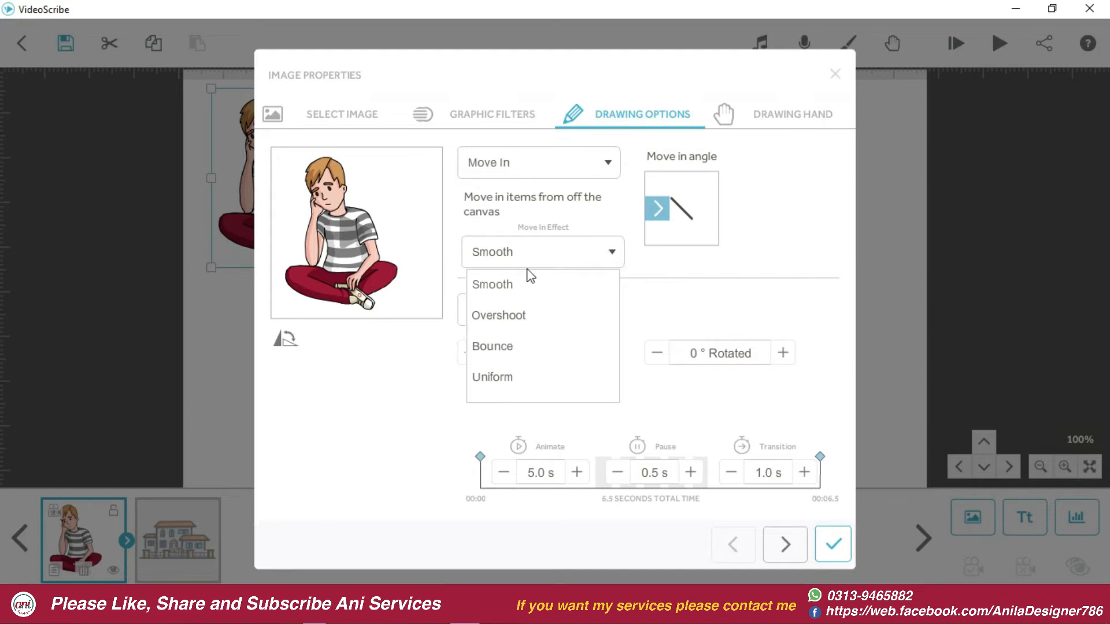
pyautogui.click(498, 315)
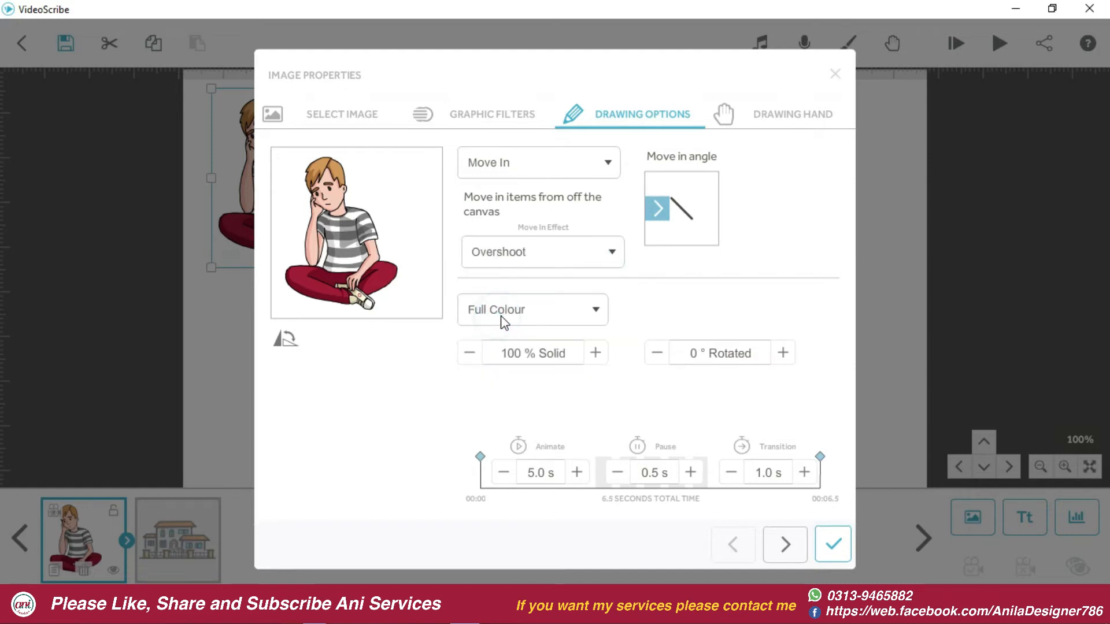
pyautogui.click(371, 246)
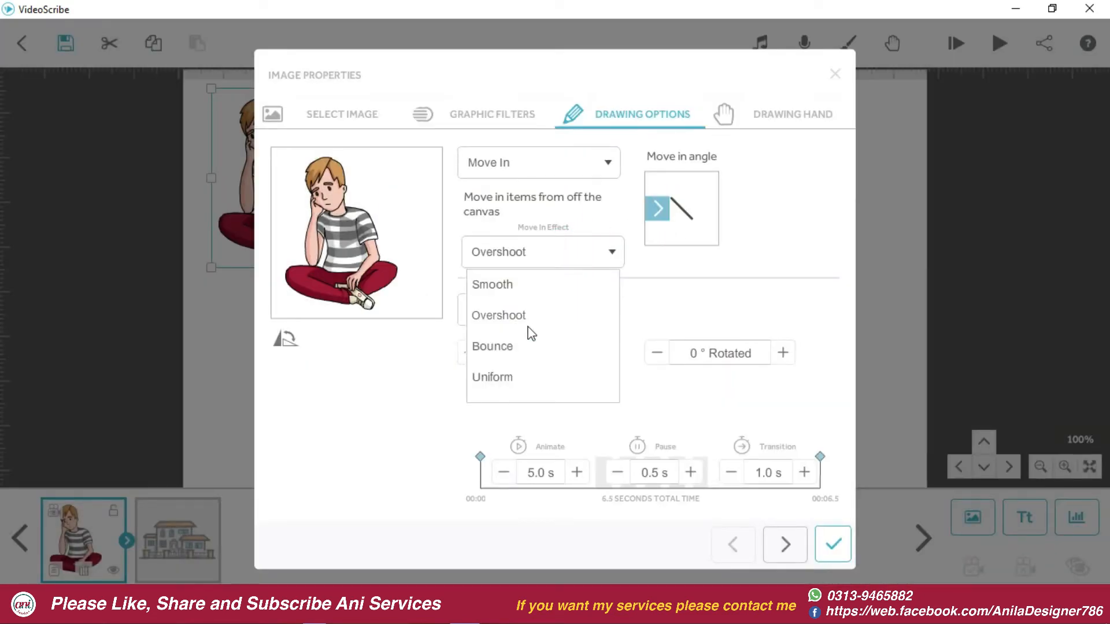
# Try the Bounce and Uniform Move In effects on the image, previewing the animation with each
pyautogui.click(492, 346)
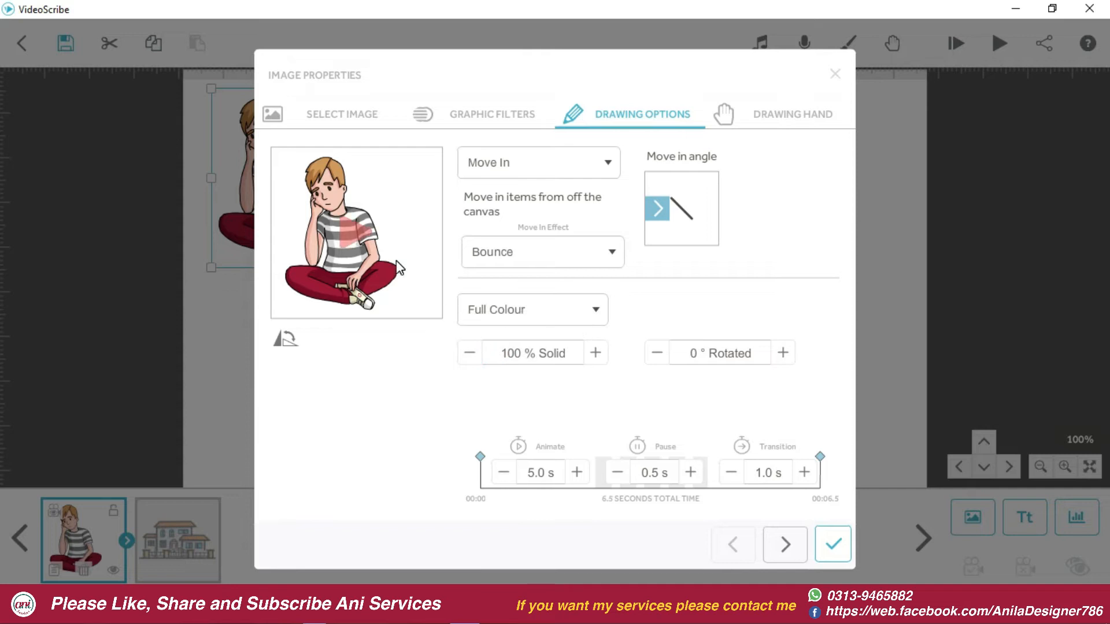
pyautogui.click(336, 233)
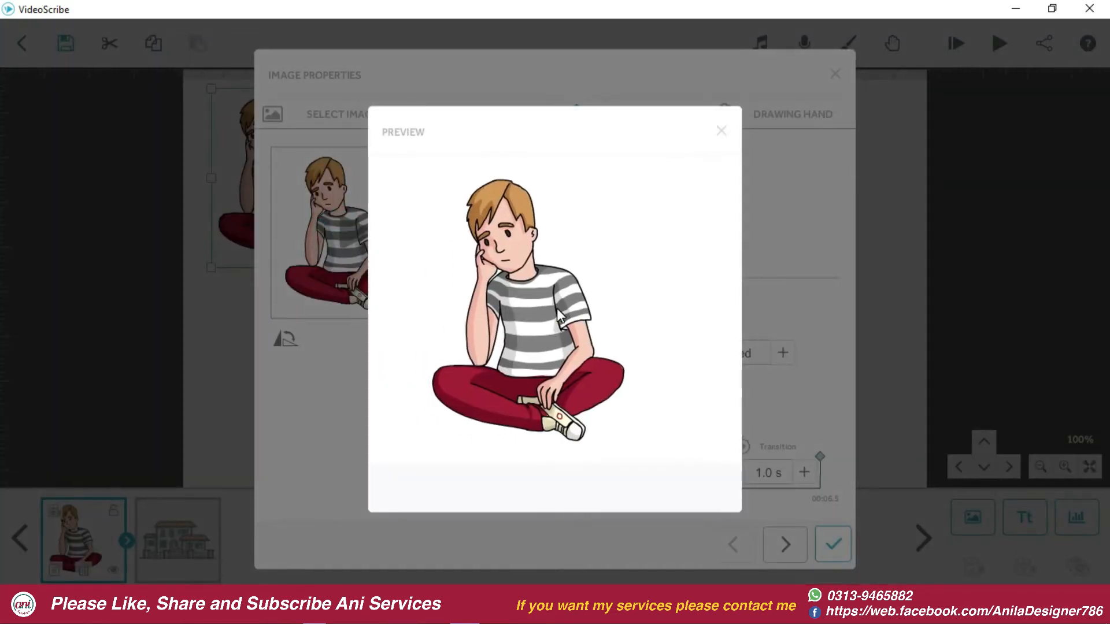
pyautogui.click(721, 130)
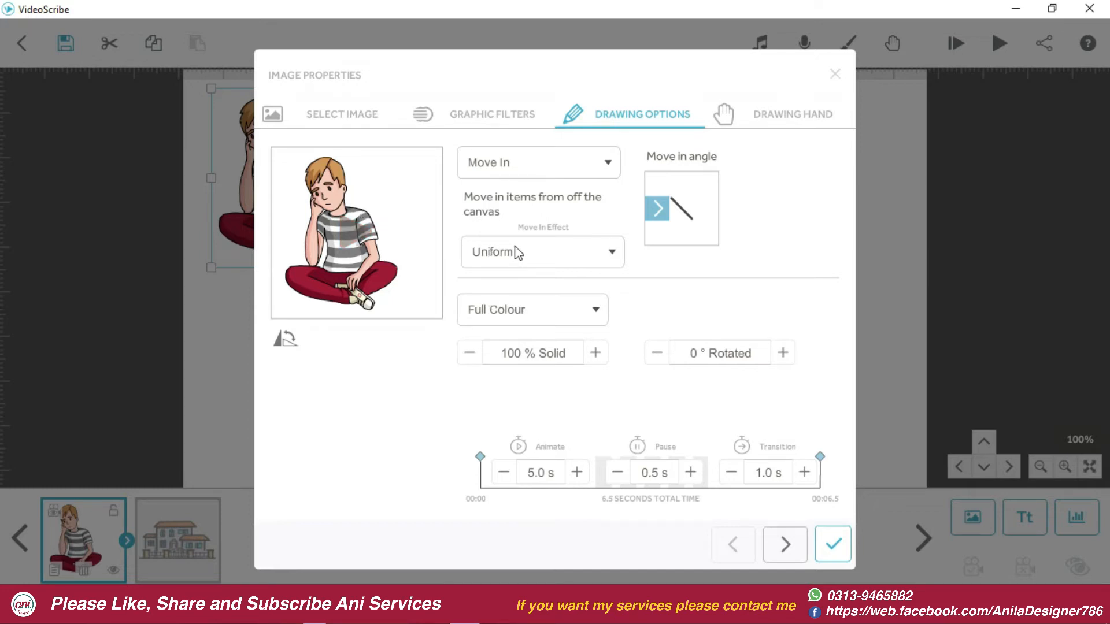
pyautogui.click(348, 233)
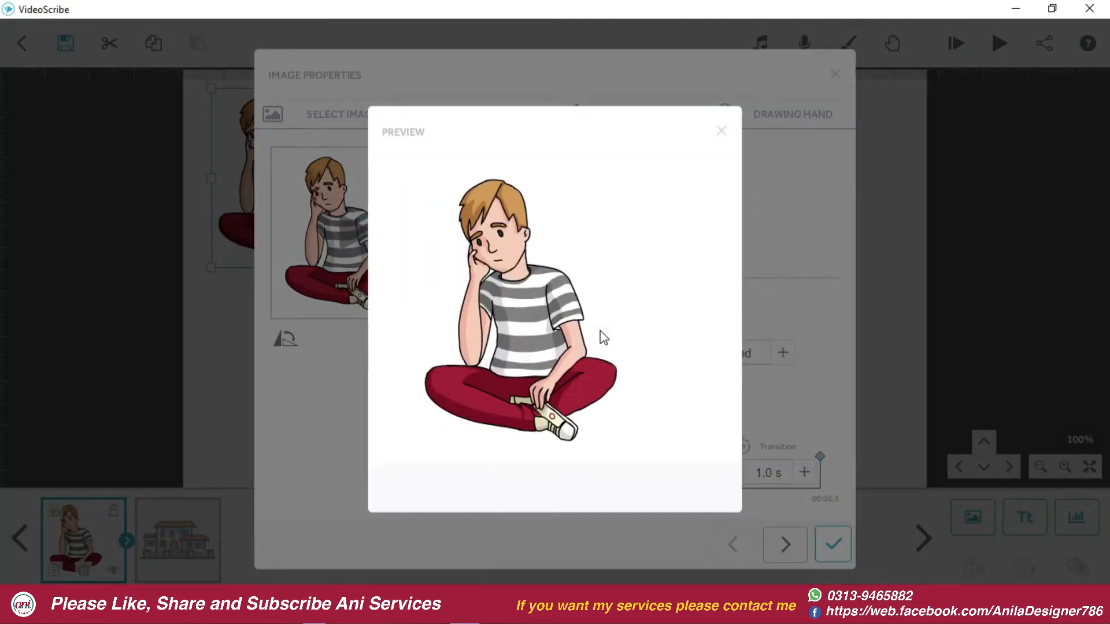
pyautogui.click(721, 130)
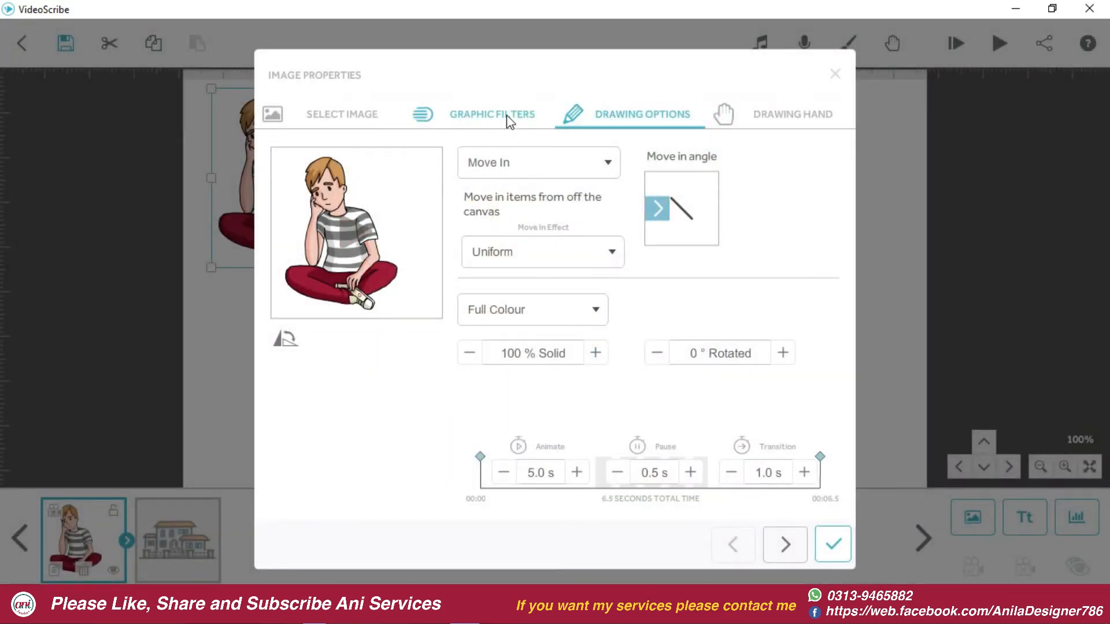
# Change the image's animation type to Fade In and preview it
pyautogui.click(550, 165)
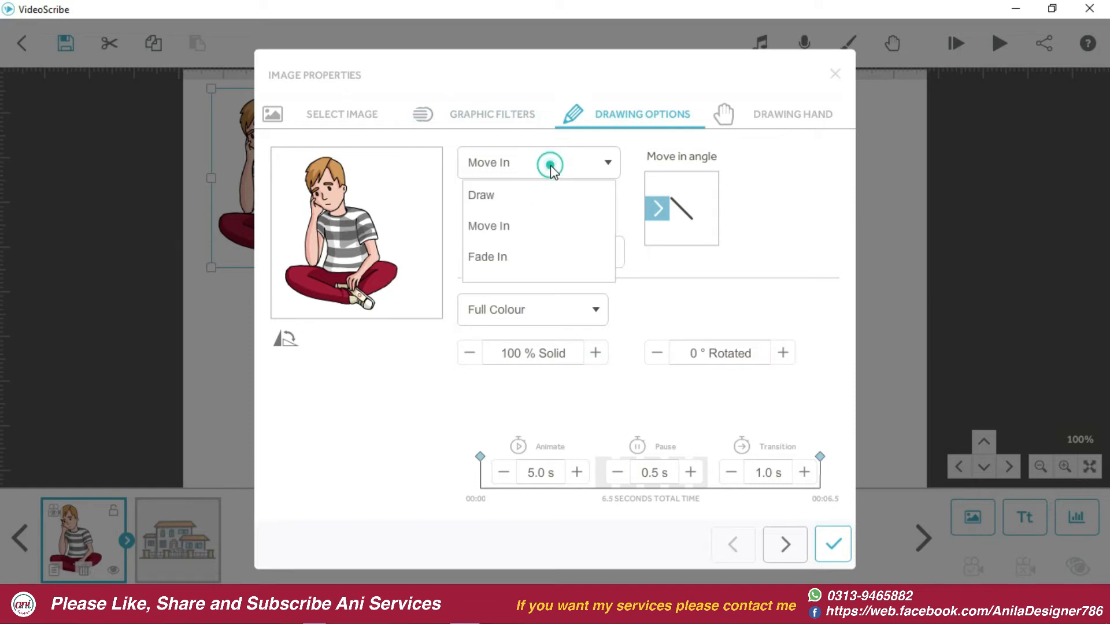
pyautogui.click(492, 254)
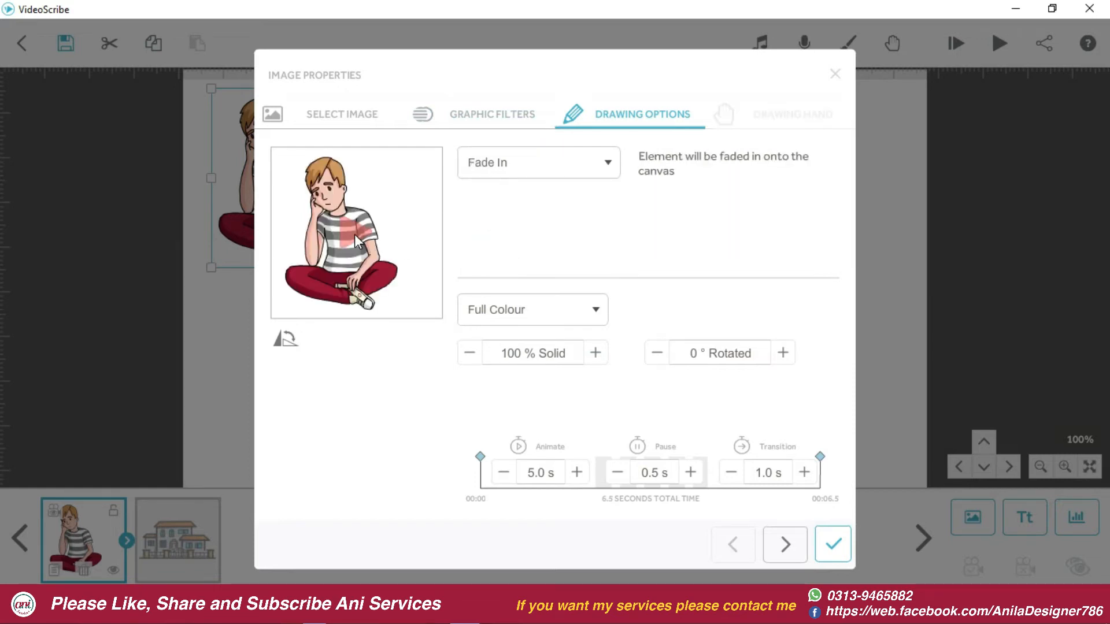
pyautogui.click(355, 234)
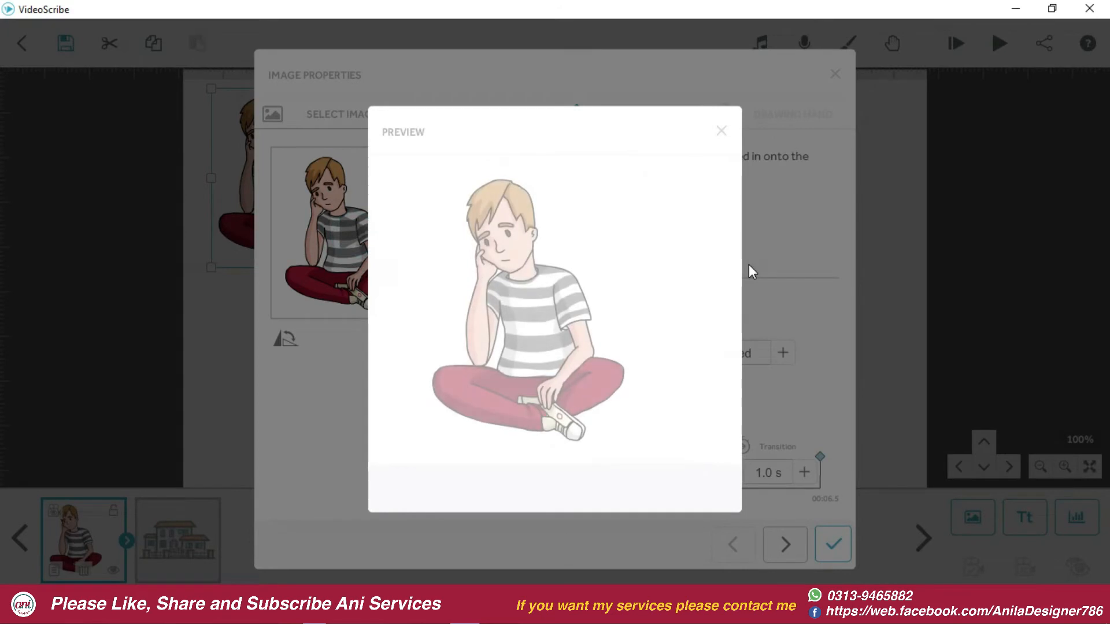
pyautogui.click(719, 133)
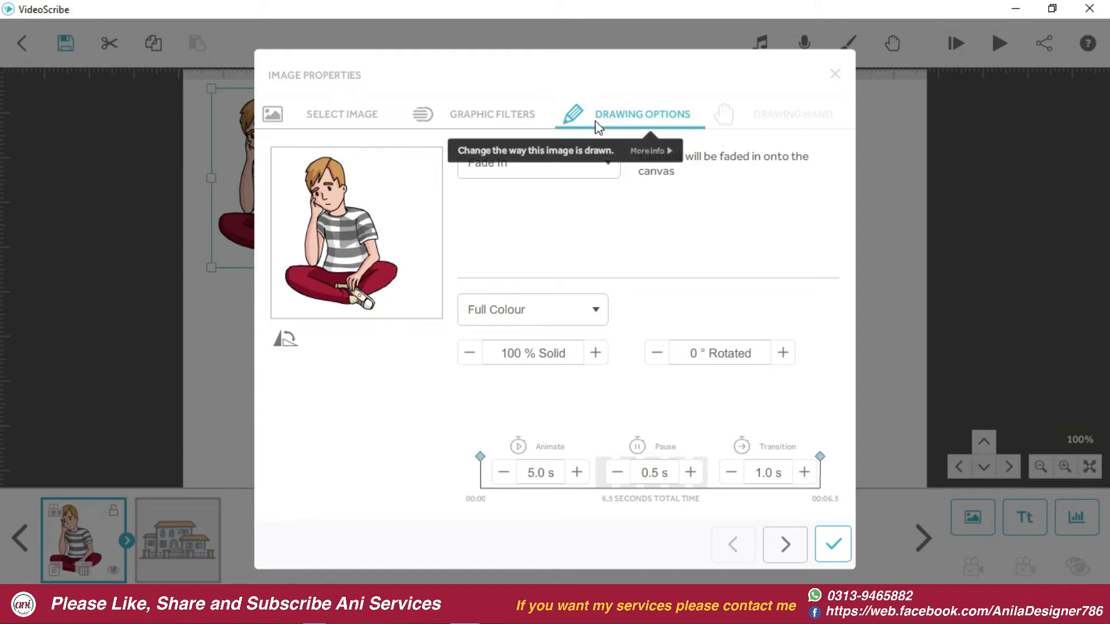
# Give the image a pink glow with colour #f072a9 and a glow strength of 14
pyautogui.click(526, 114)
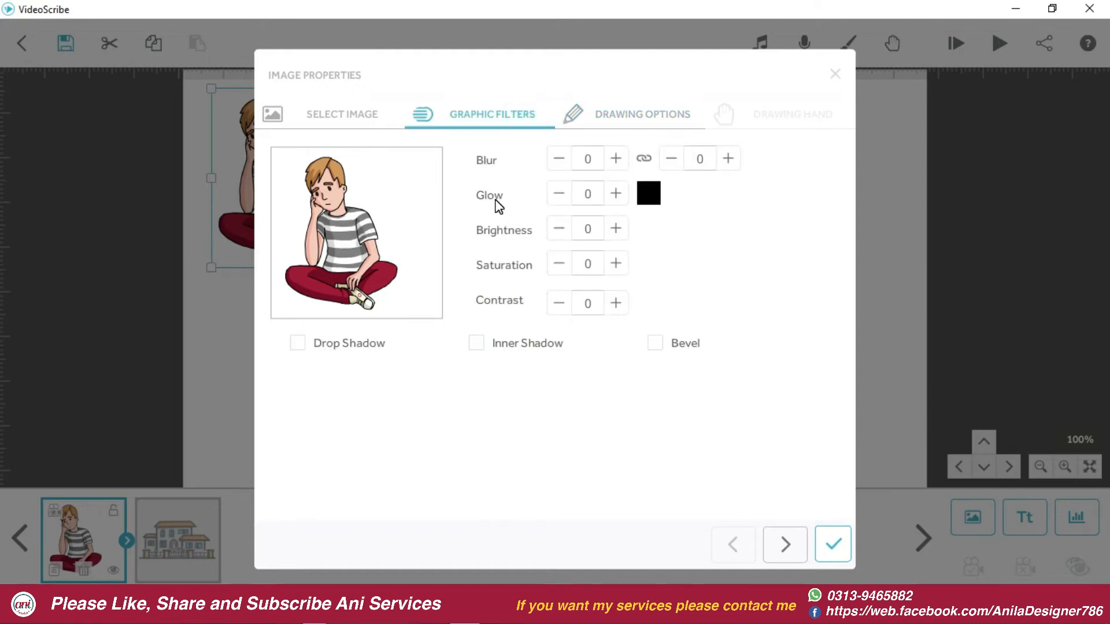
pyautogui.click(649, 197)
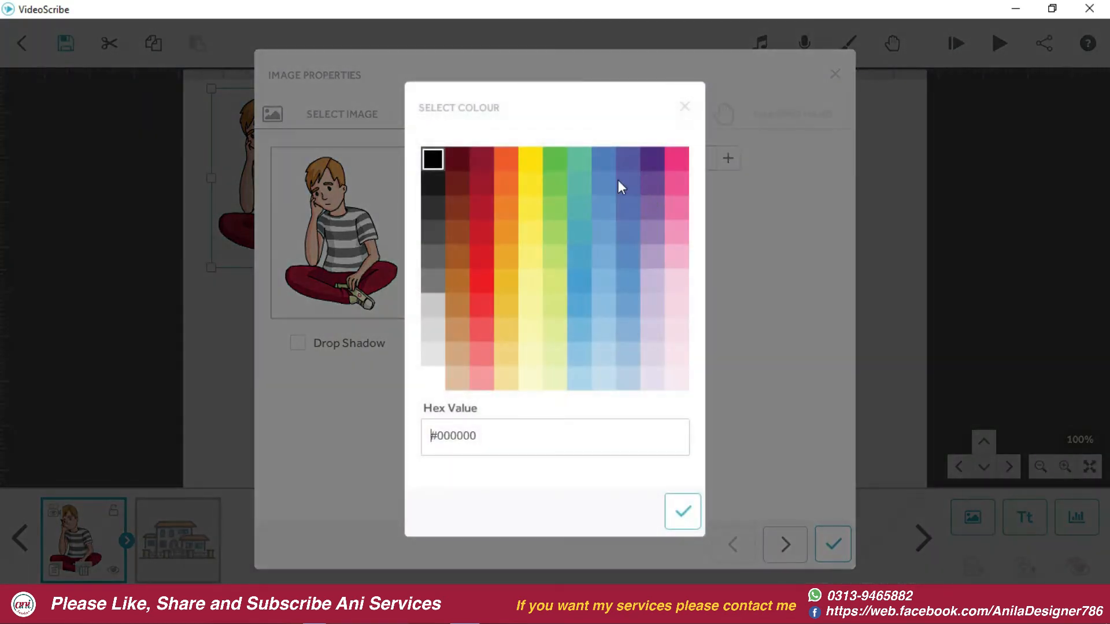
pyautogui.click(677, 208)
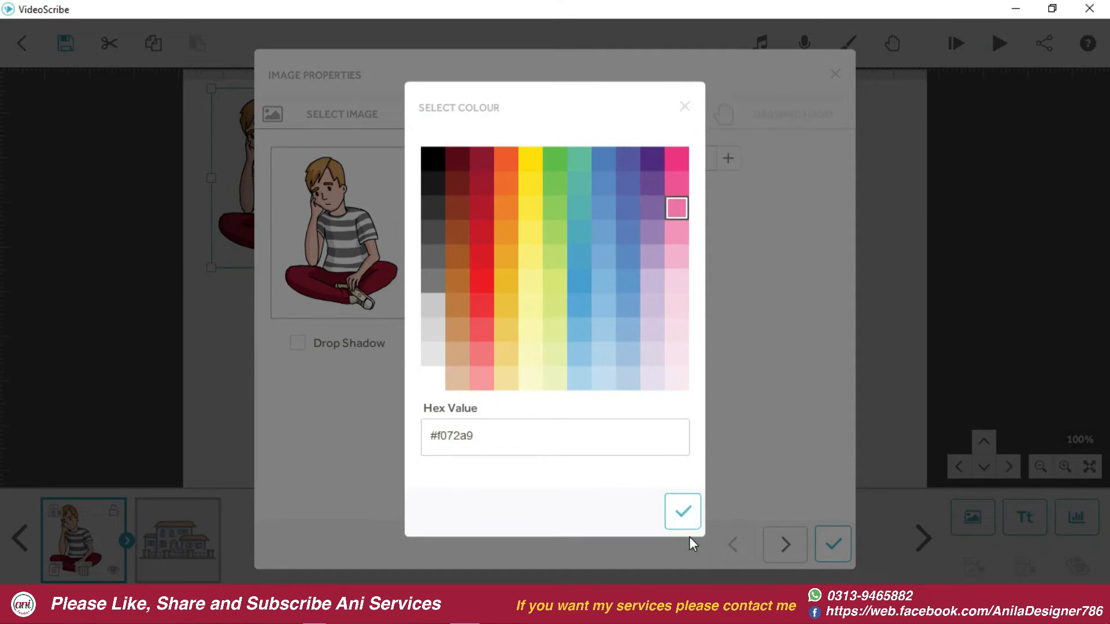
pyautogui.click(689, 513)
pyautogui.click(616, 194)
pyautogui.click(617, 194)
pyautogui.click(616, 194)
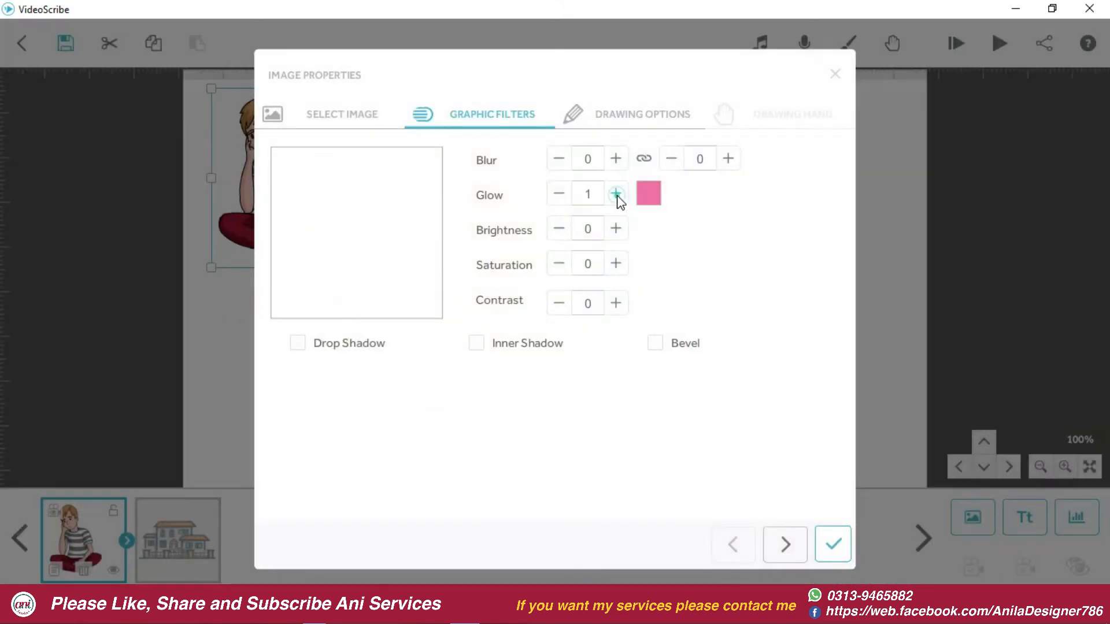
pyautogui.click(617, 195)
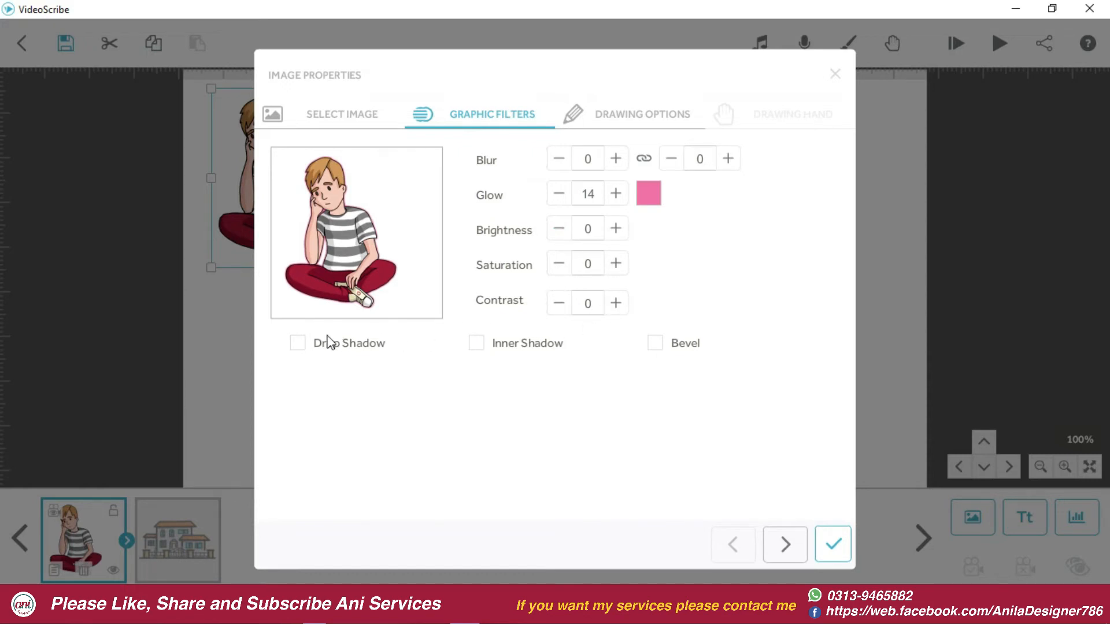
# Add a drop shadow to the image with an angle of 165 and an offset of 30
pyautogui.click(298, 344)
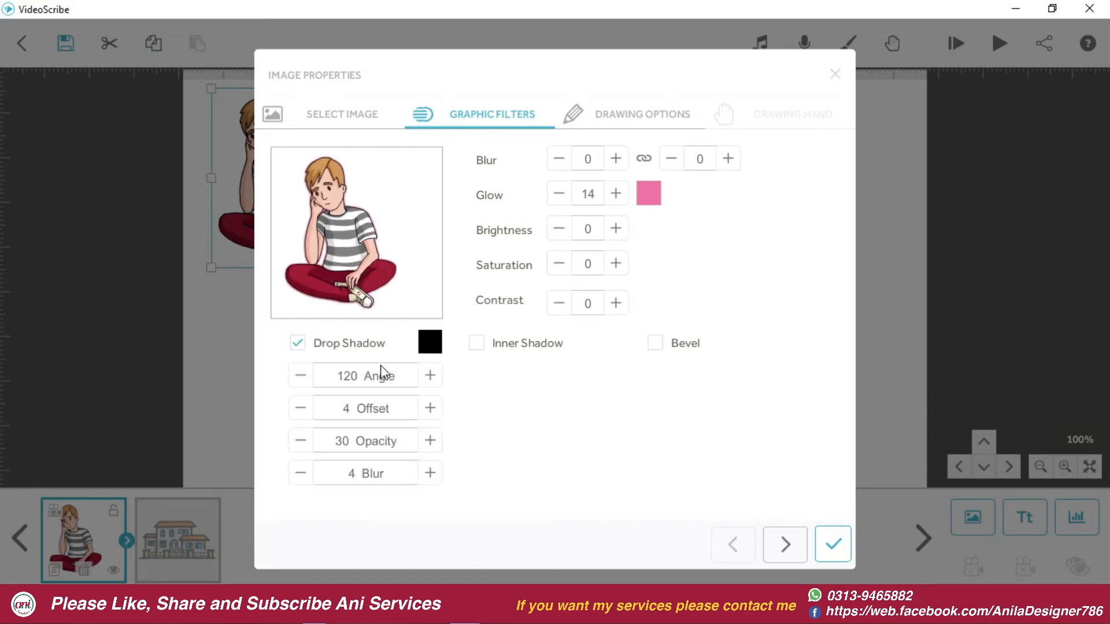
pyautogui.click(430, 377)
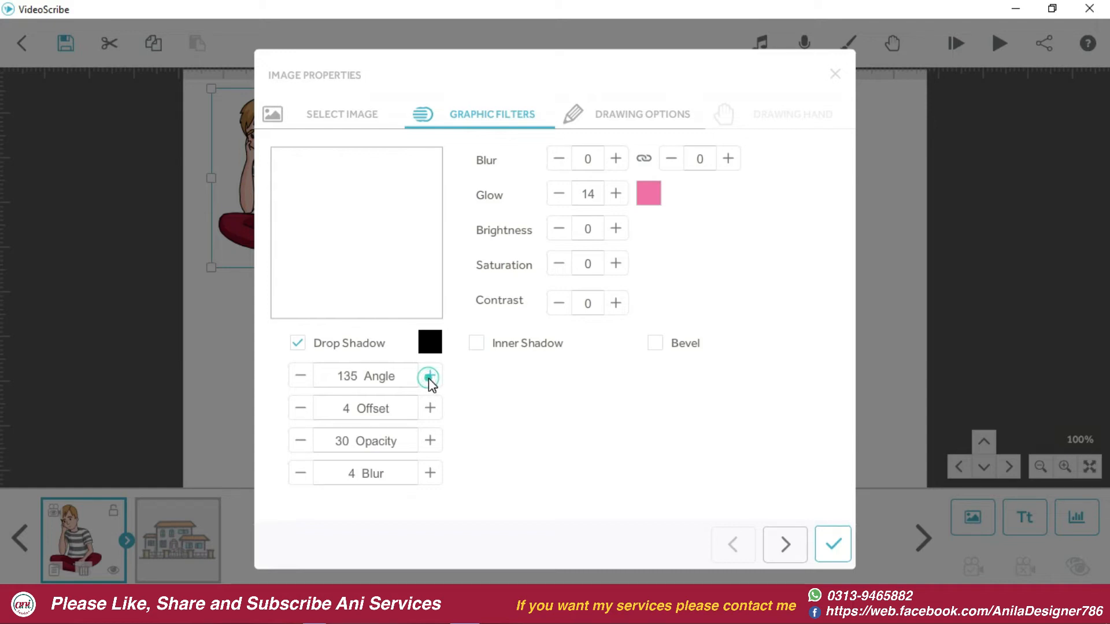
pyautogui.click(430, 408)
pyautogui.click(431, 409)
pyautogui.click(430, 409)
pyautogui.click(430, 408)
pyautogui.click(430, 409)
pyautogui.click(430, 409)
pyautogui.click(430, 409)
pyautogui.click(430, 409)
pyautogui.click(430, 409)
pyautogui.click(430, 408)
pyautogui.click(430, 408)
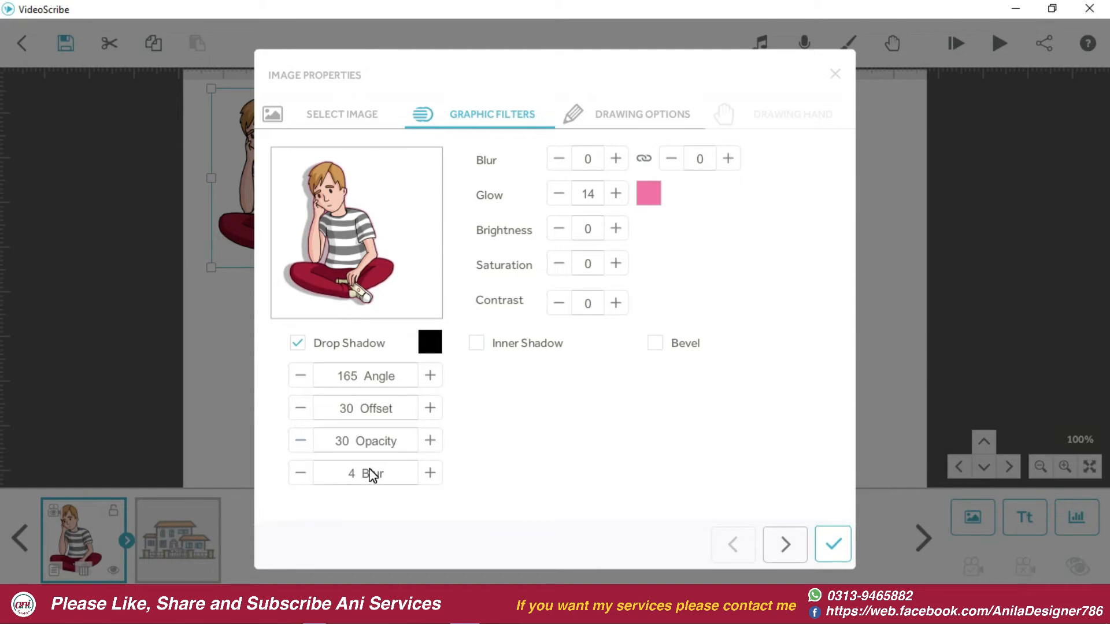
# Enable the image's inner shadow with its default settings, apply the properties and play the scribe from the start
pyautogui.click(479, 345)
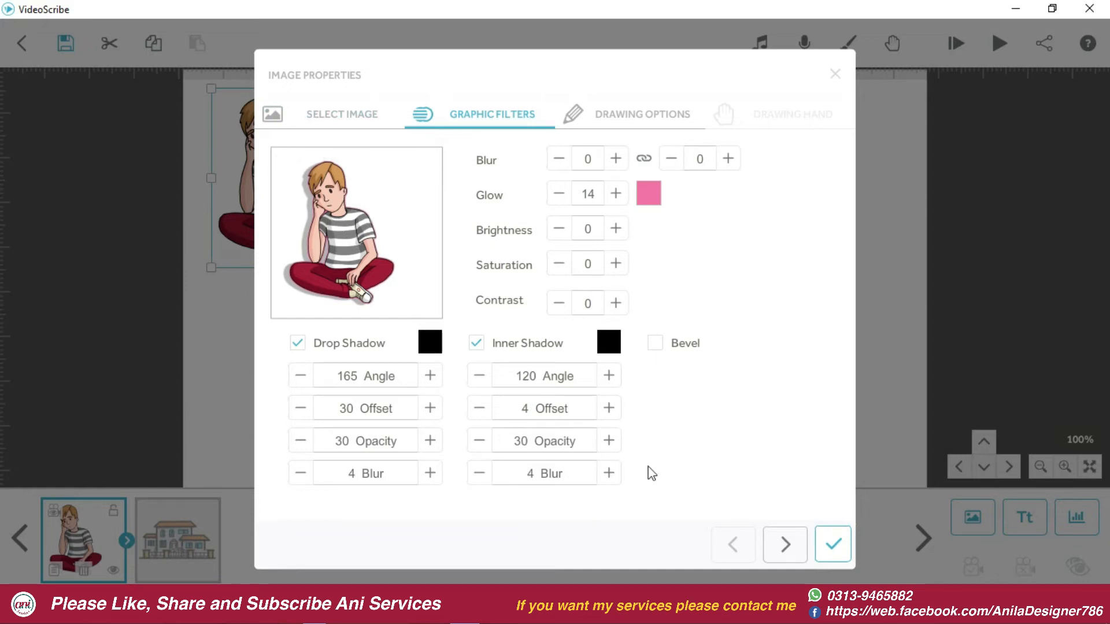
pyautogui.click(832, 544)
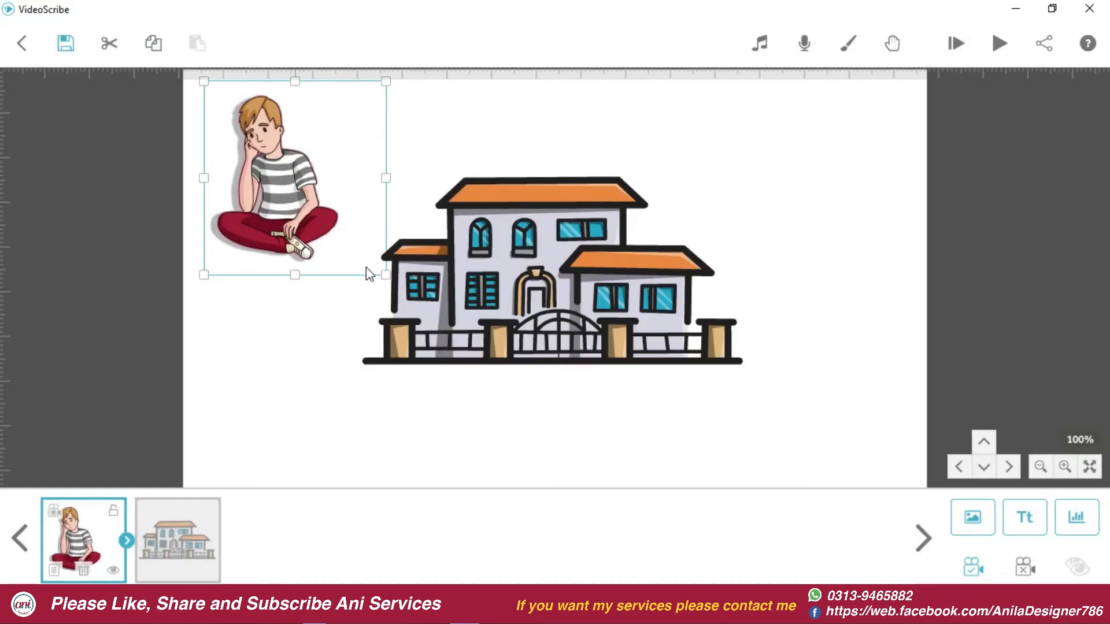
pyautogui.click(951, 44)
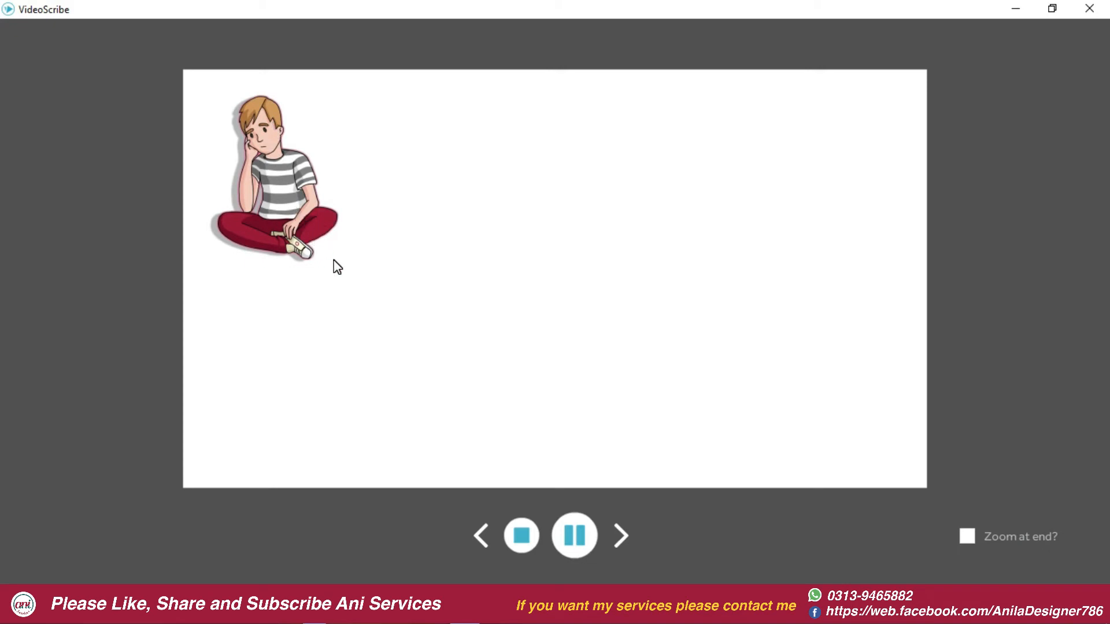
pyautogui.click(527, 532)
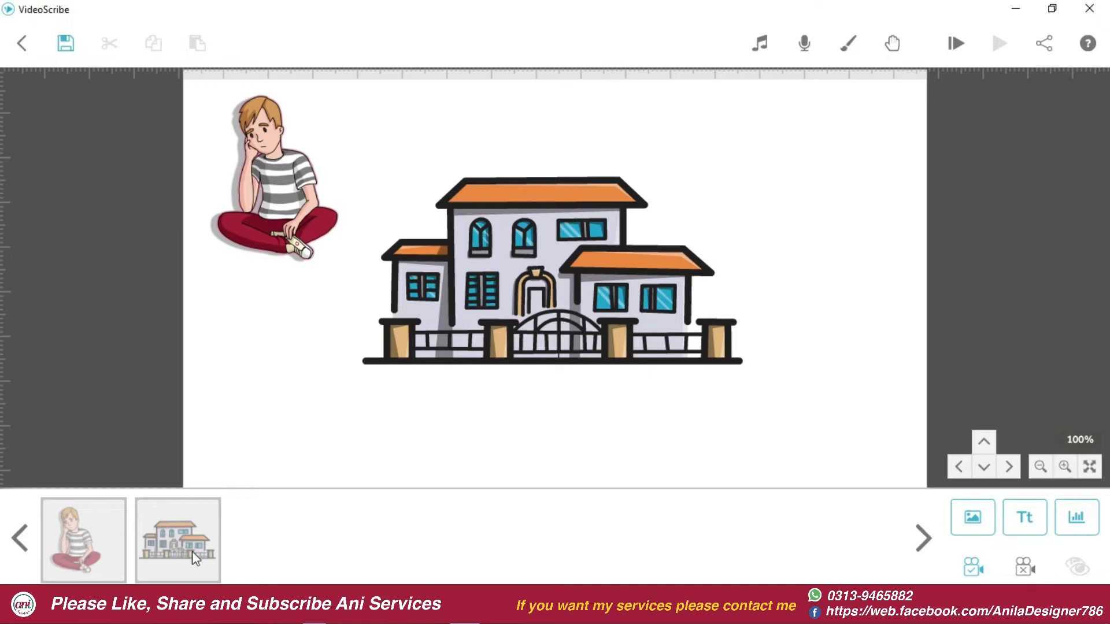
# Set the Transition time of the seated boy image to 0.0 s and apply the change
pyautogui.click(81, 524)
pyautogui.click(54, 571)
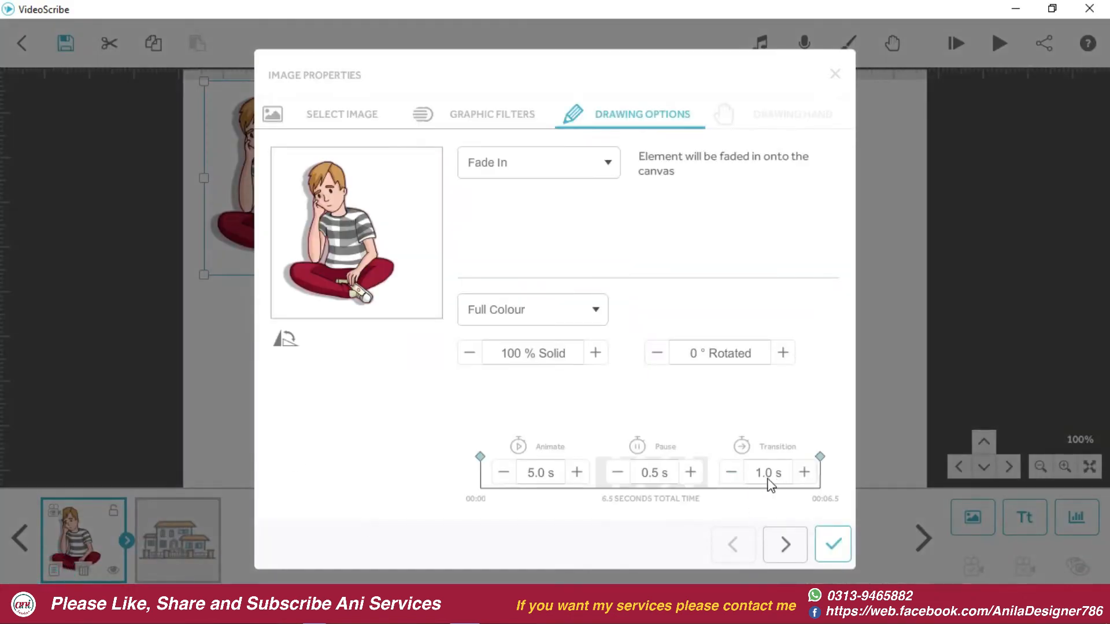
pyautogui.click(742, 475)
pyautogui.click(732, 473)
pyautogui.click(833, 546)
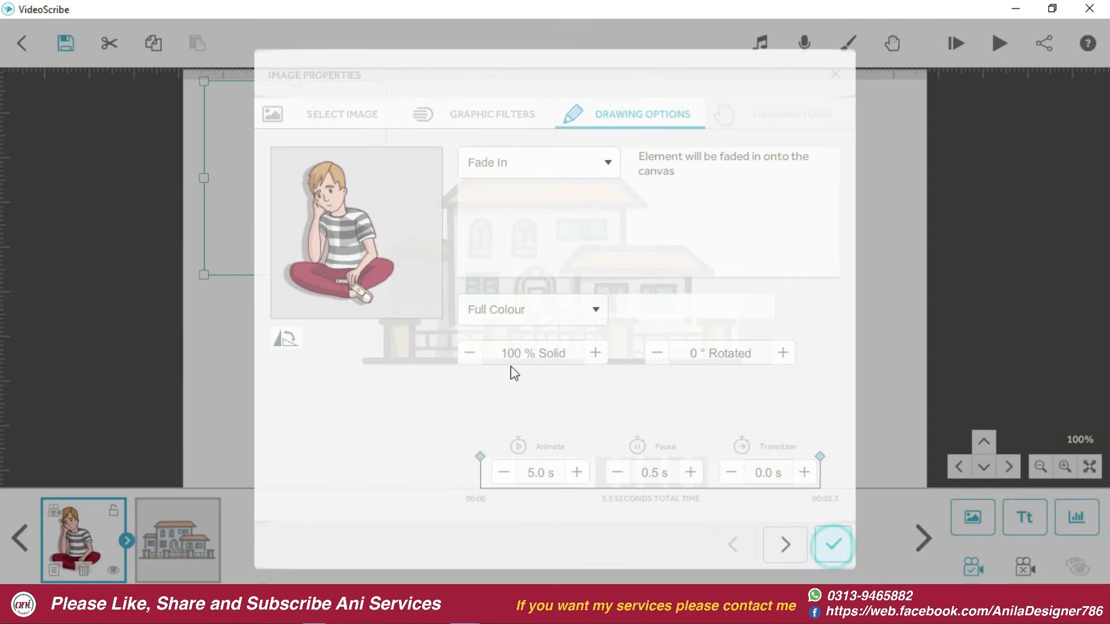